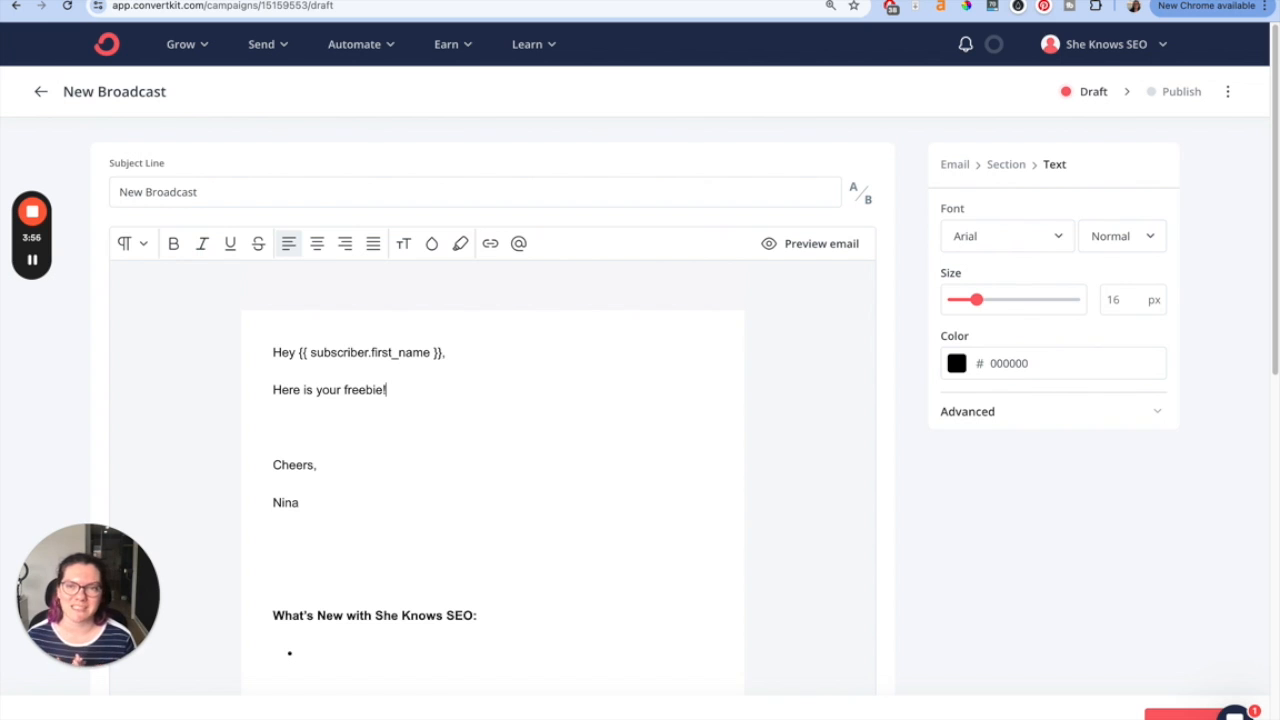
triple_click(320, 390)
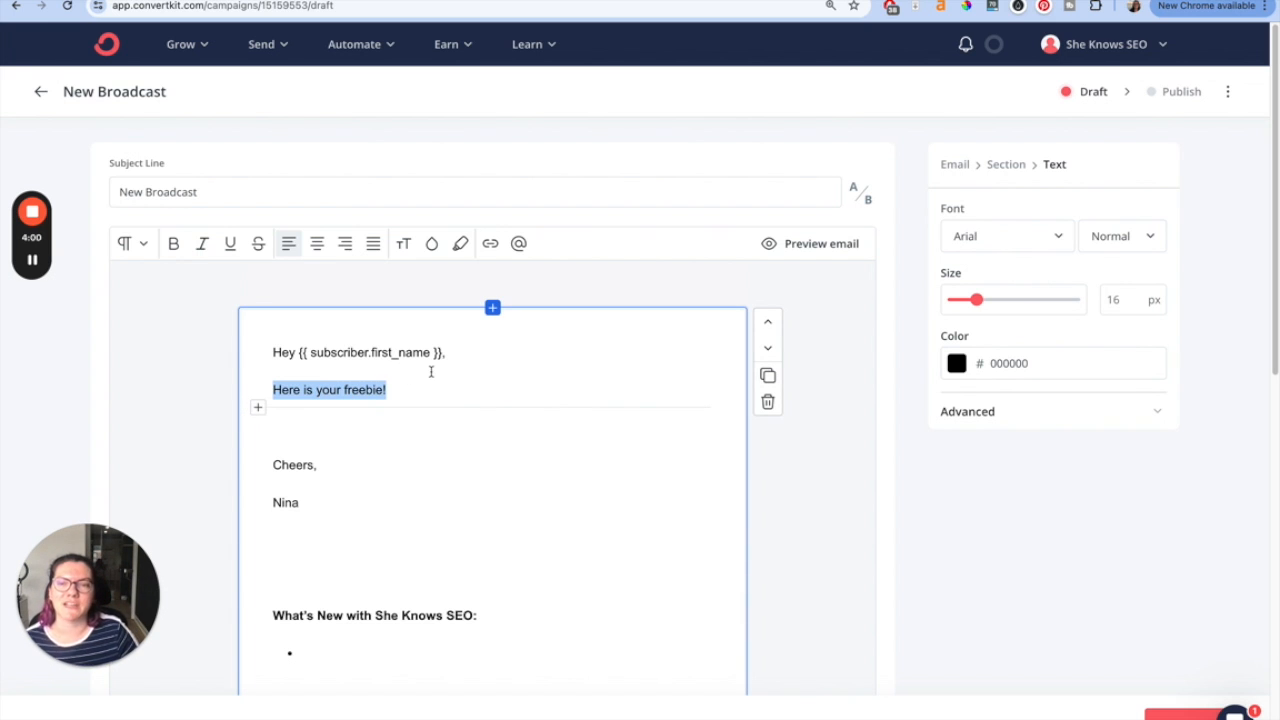
key(ctrl+k)
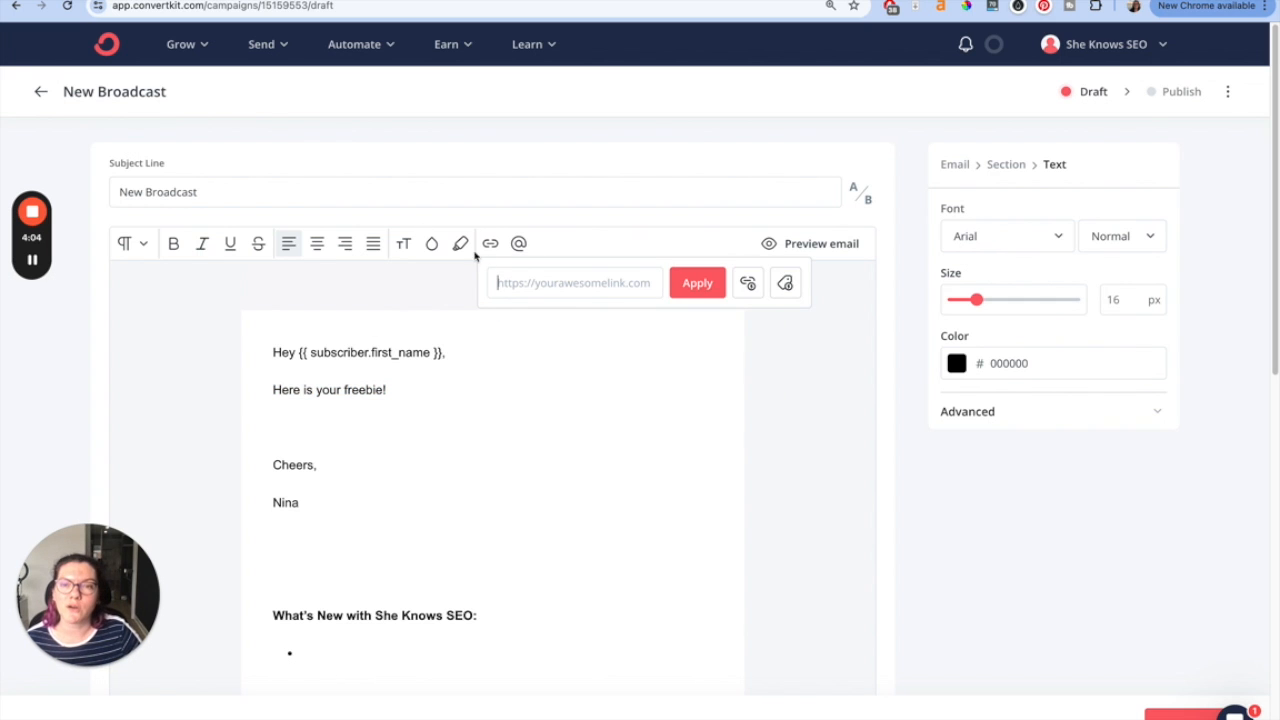
click(553, 281)
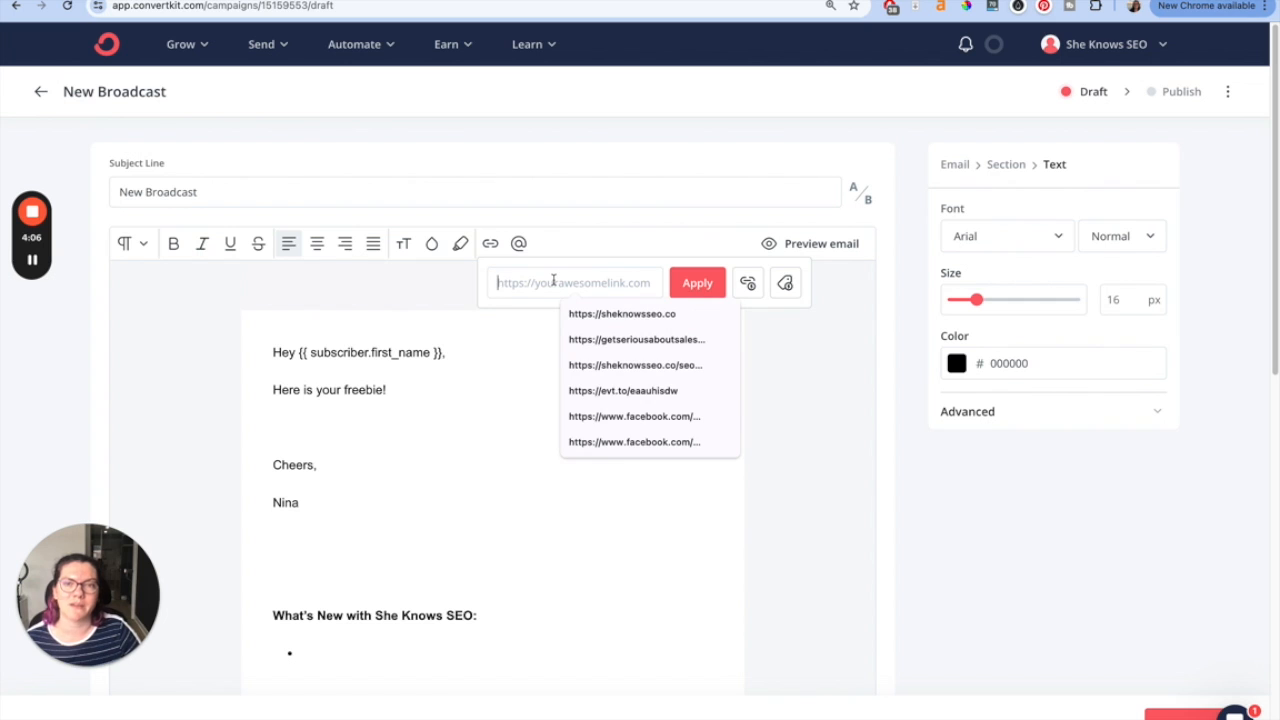
key(Escape)
click(430, 391)
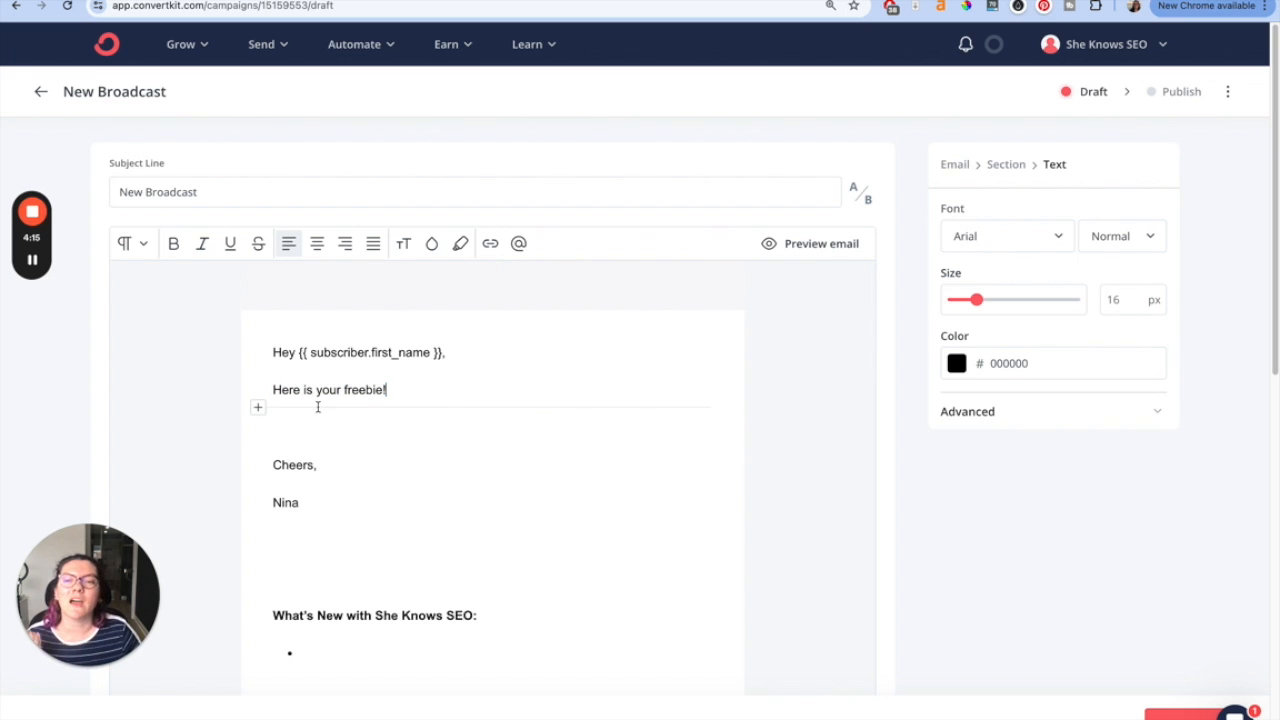
- Insert a button below the 'Here is your freebie!' line labelled "Freebie!"
click(258, 409)
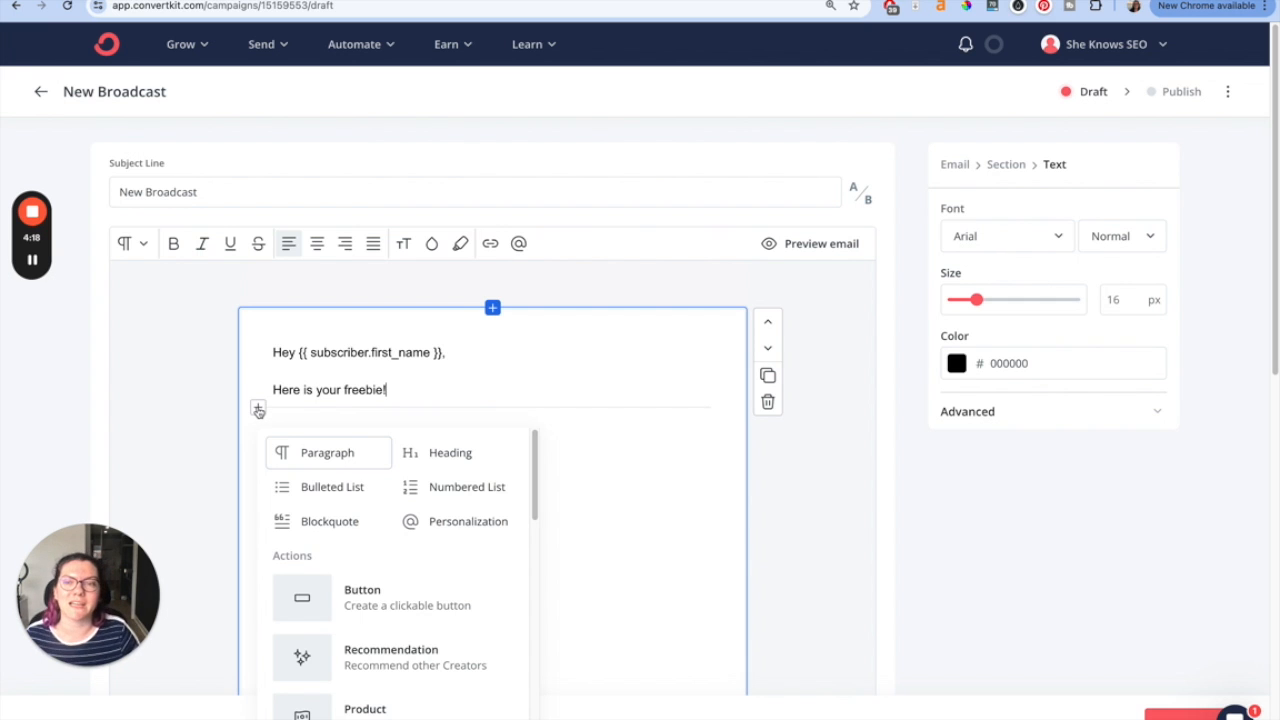
click(344, 590)
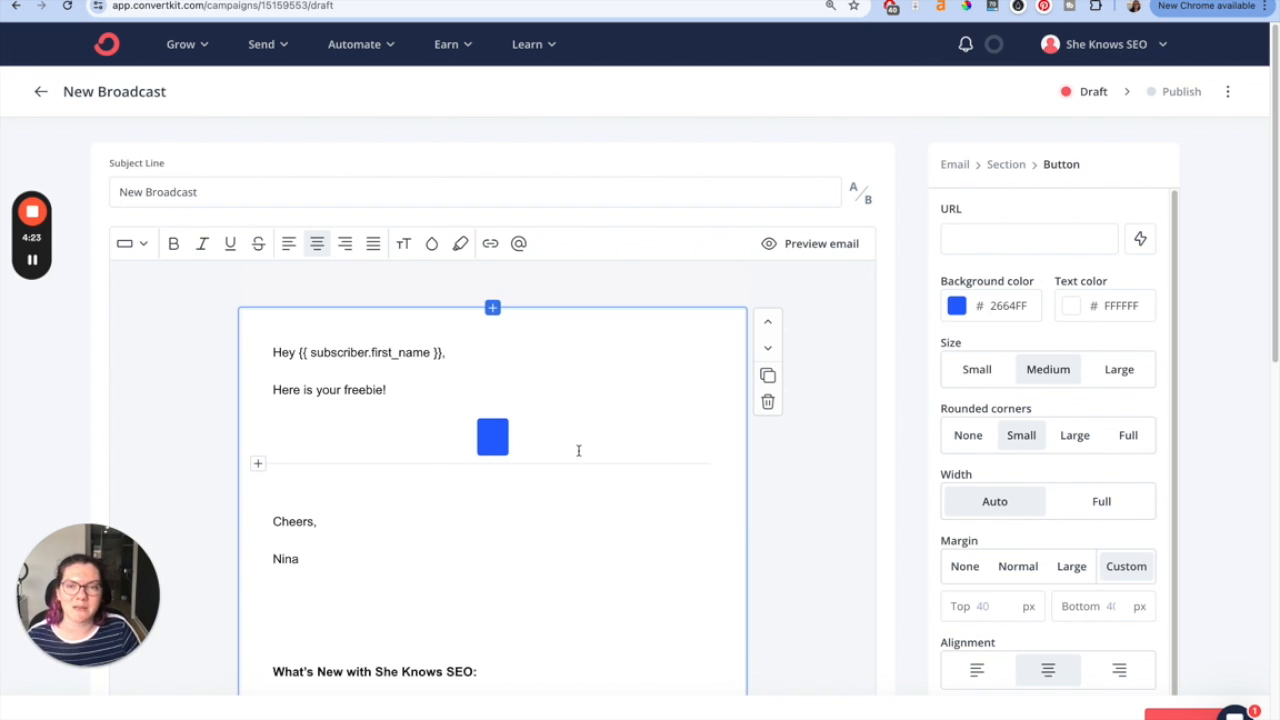
text(Freebie!)
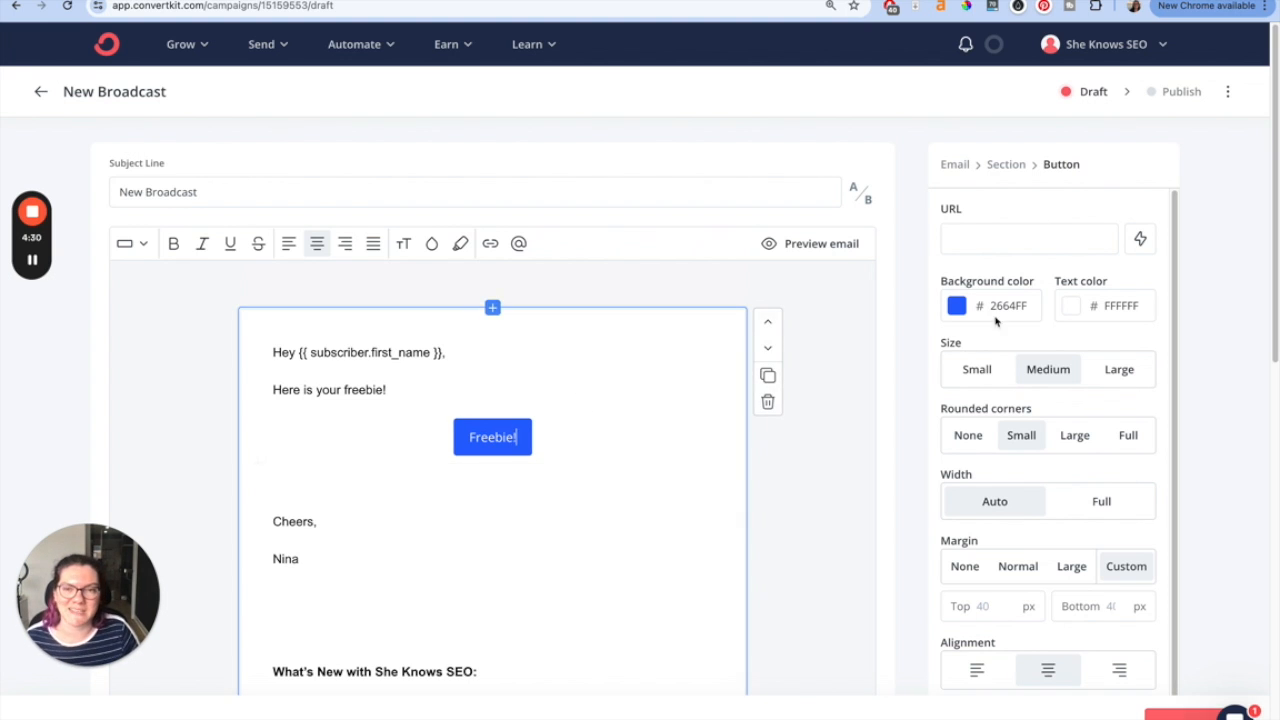
click(1015, 243)
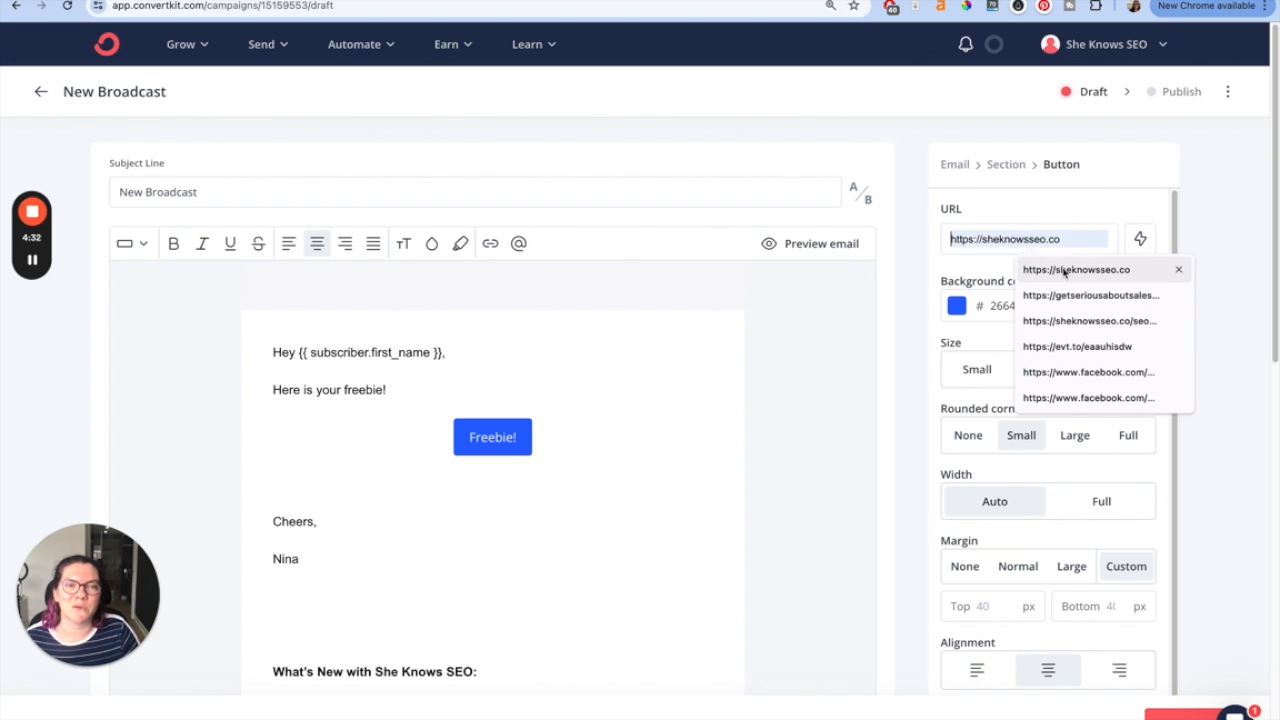
click(1040, 269)
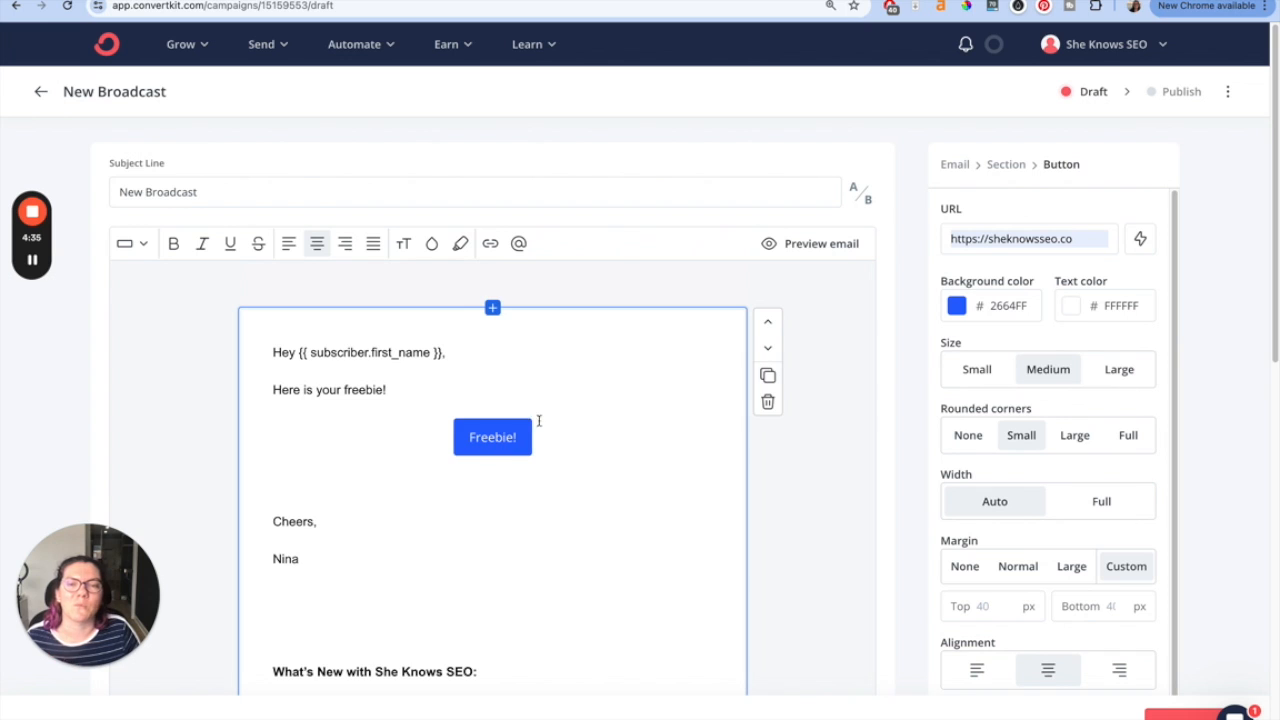
click(577, 416)
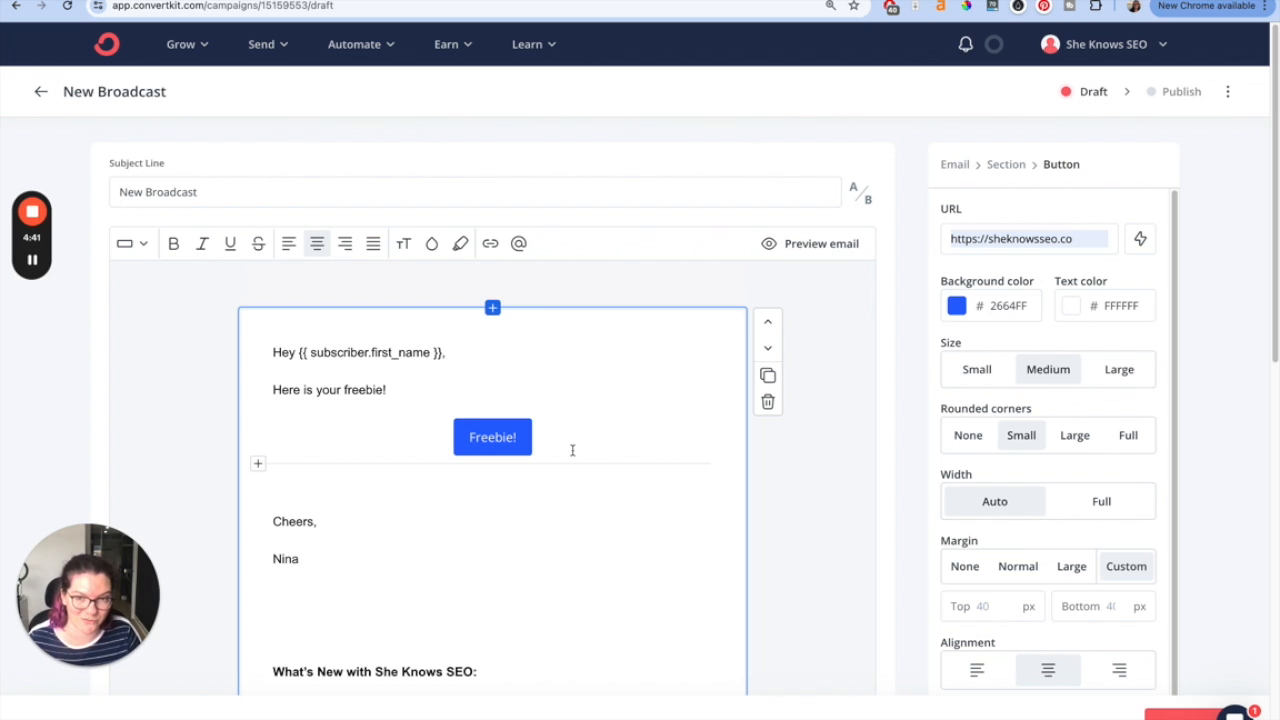
click(347, 390)
triple_click(347, 390)
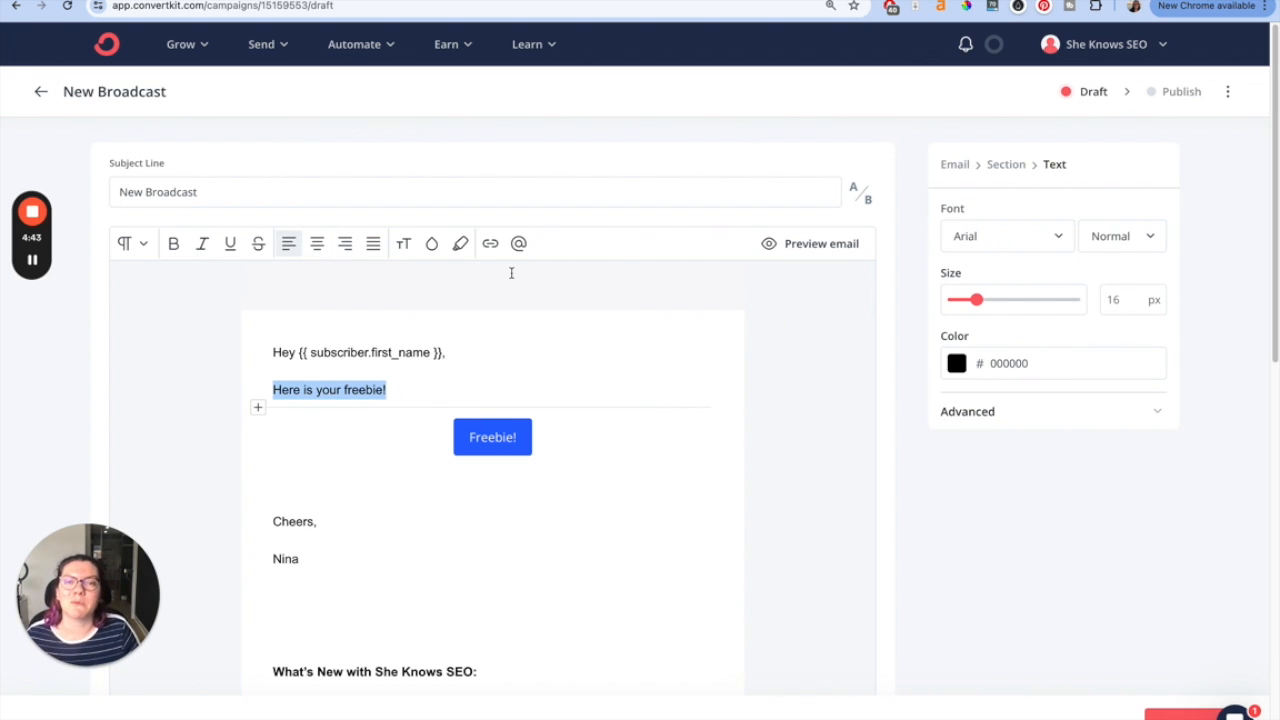
click(560, 411)
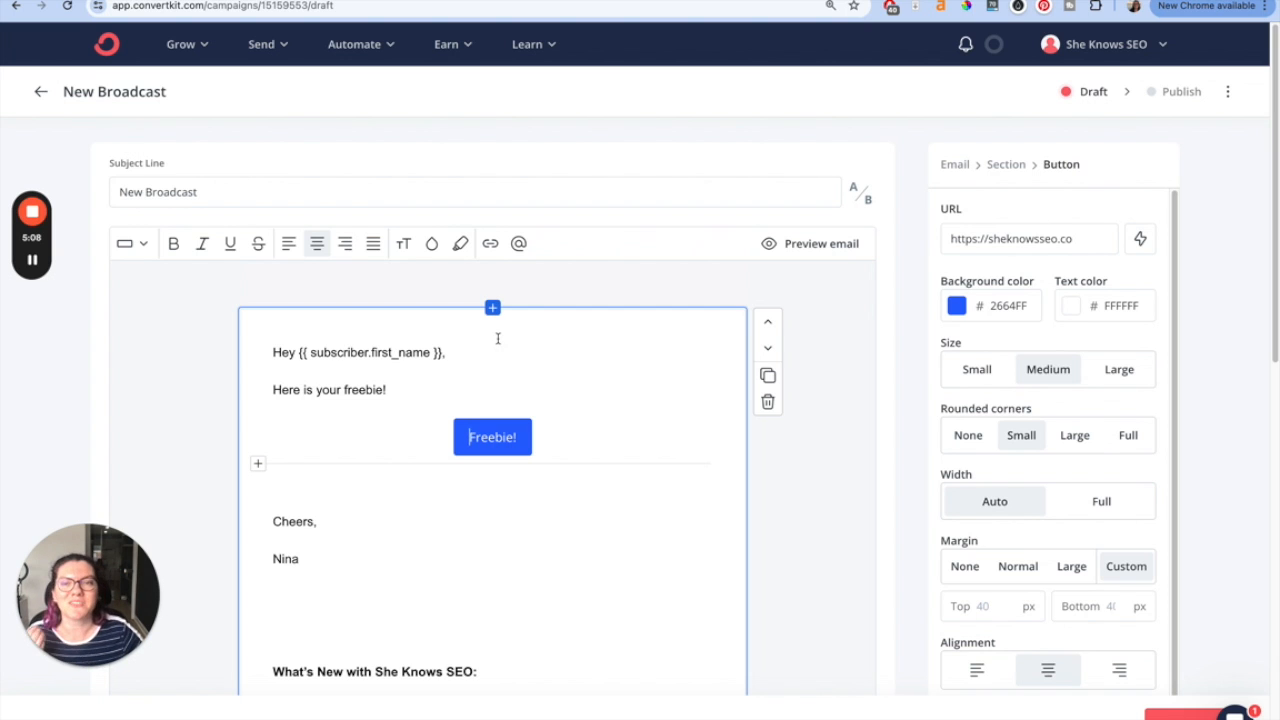
double_click(363, 385)
triple_click(363, 386)
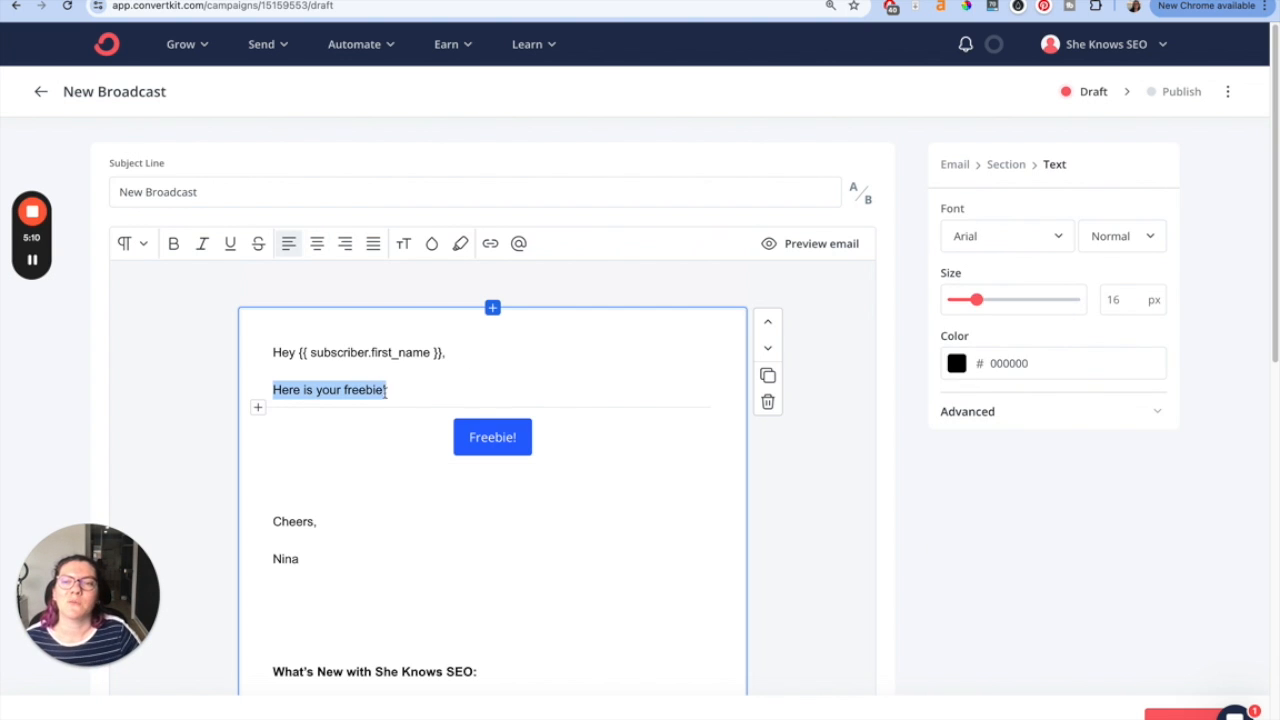
click(490, 246)
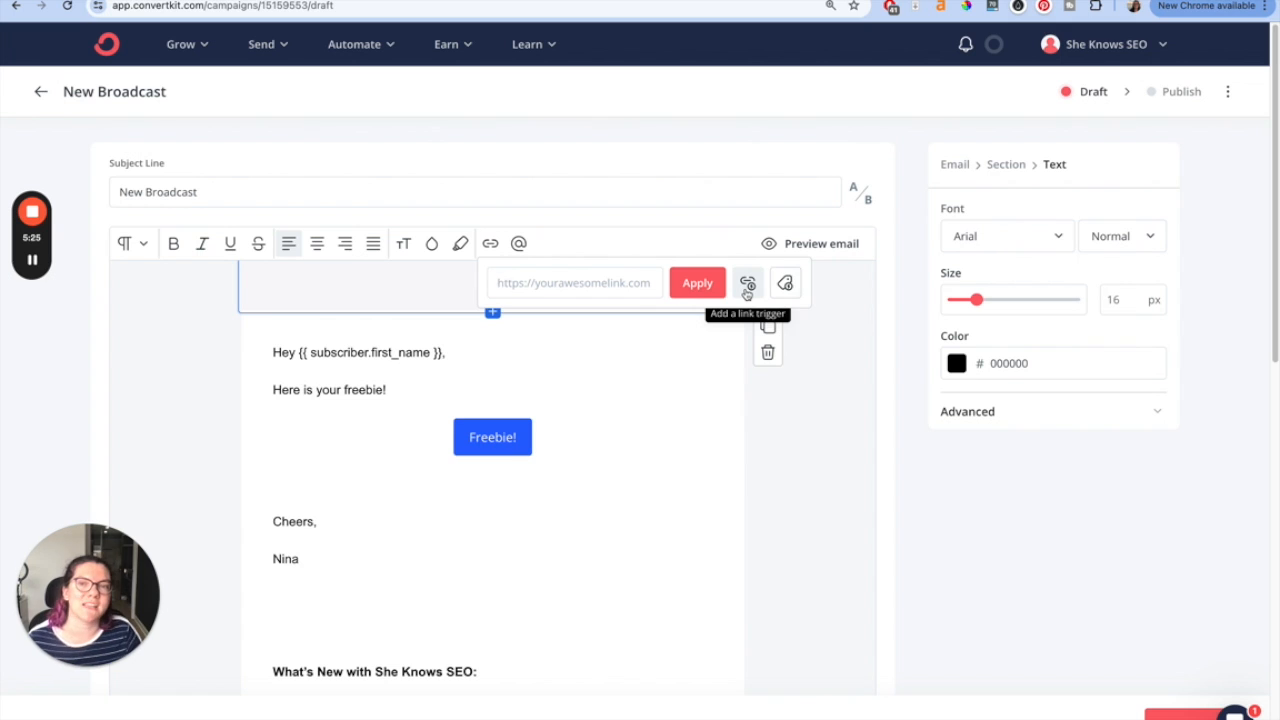
click(746, 285)
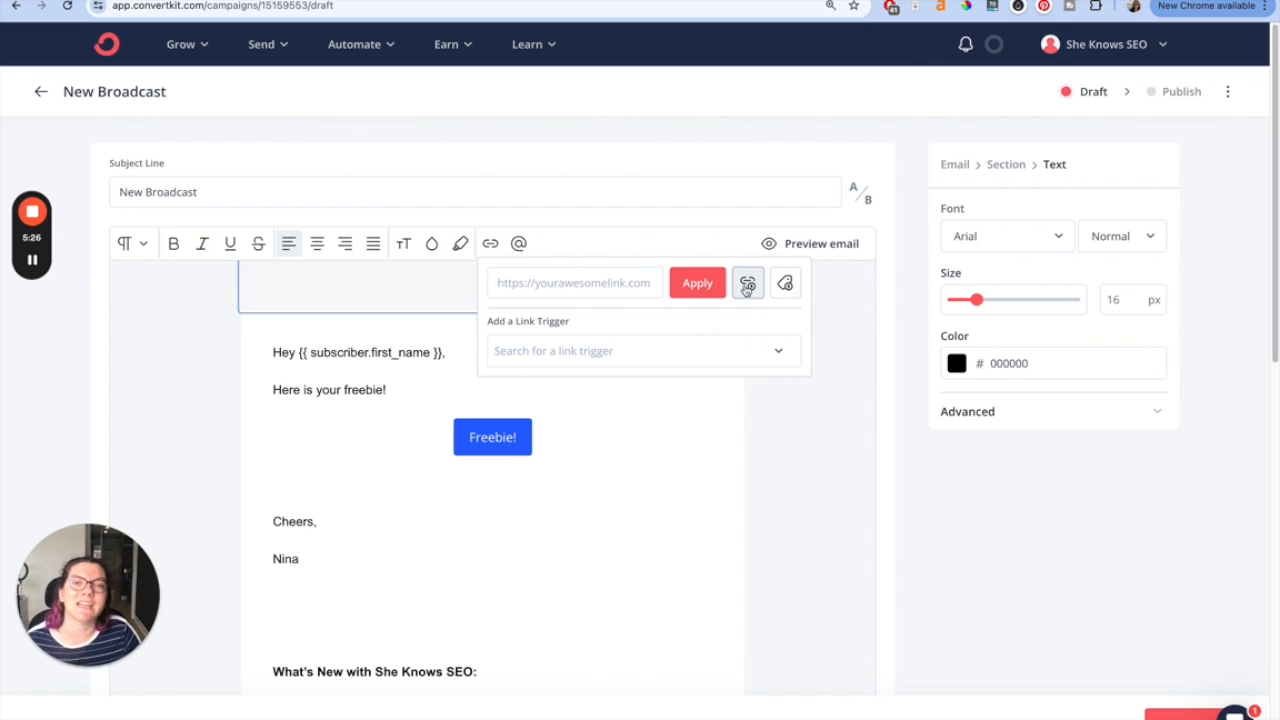
click(736, 347)
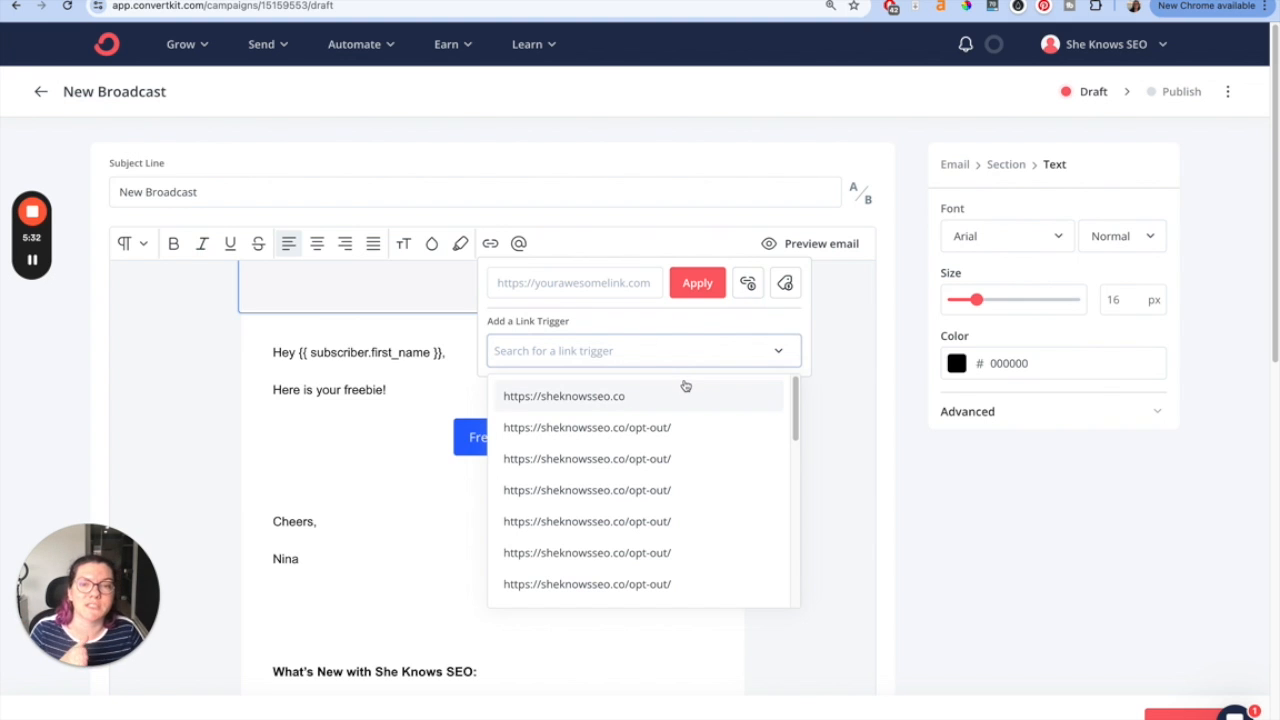
click(623, 334)
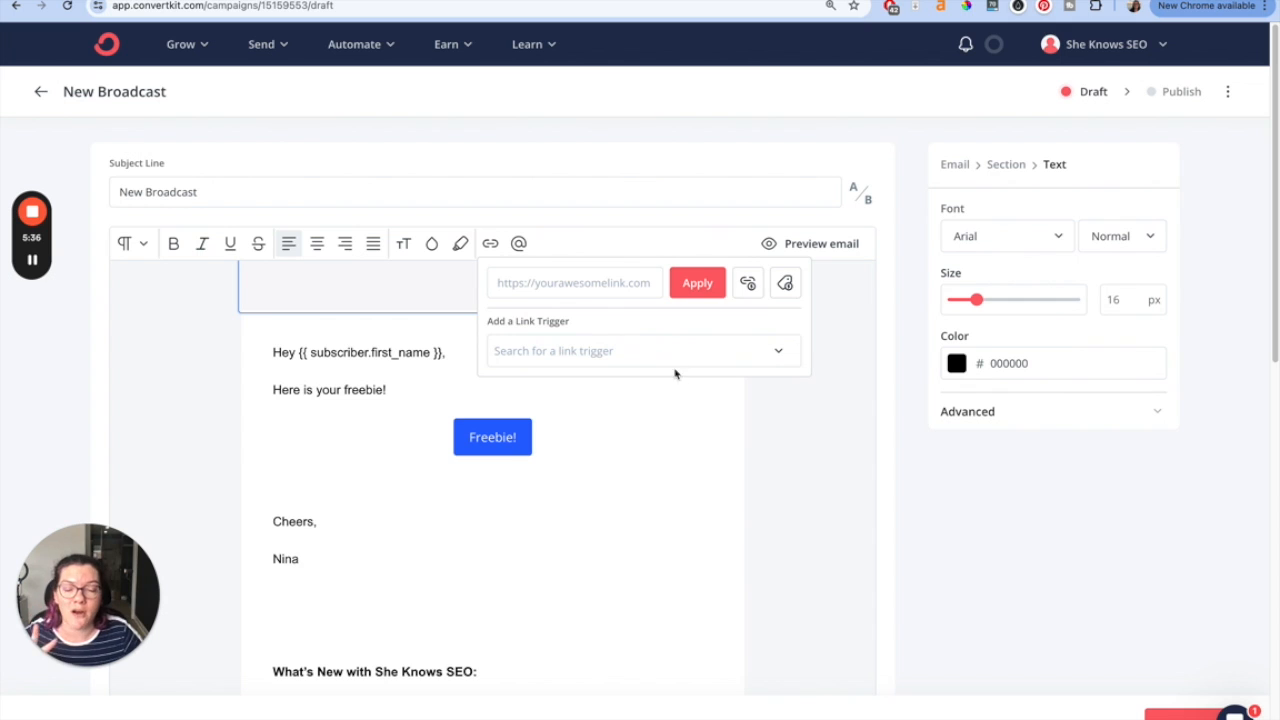
click(785, 284)
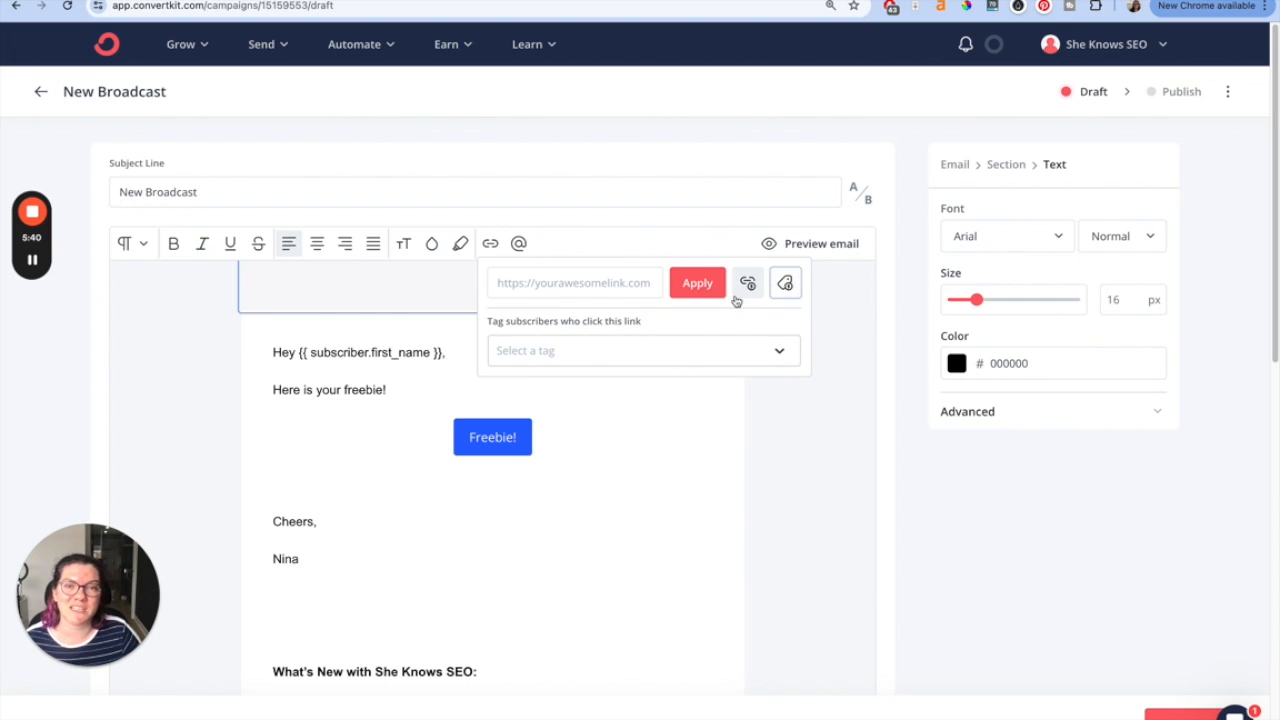
click(571, 283)
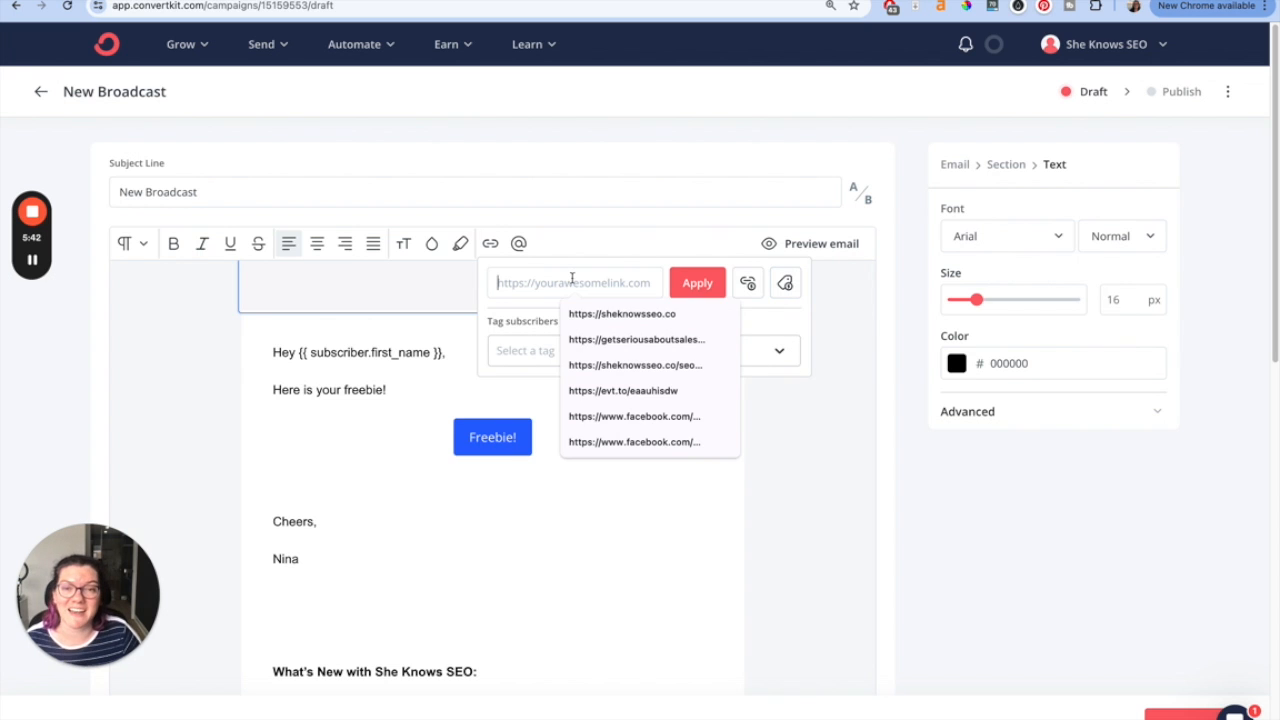
click(606, 312)
- Tag subscribers who click the link with 'Freebie - SEO Content Audit Checklist' and apply the link
click(633, 348)
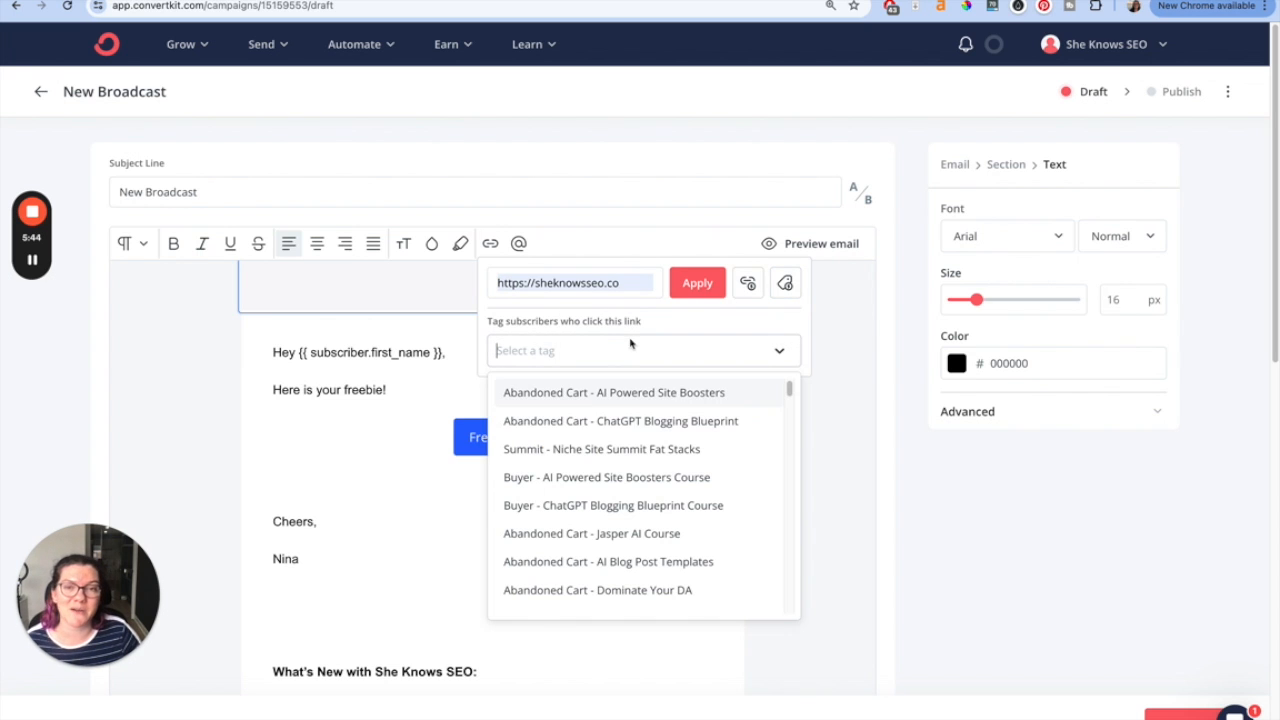
scroll(617, 462, down, 1)
scroll(617, 455, down, 15)
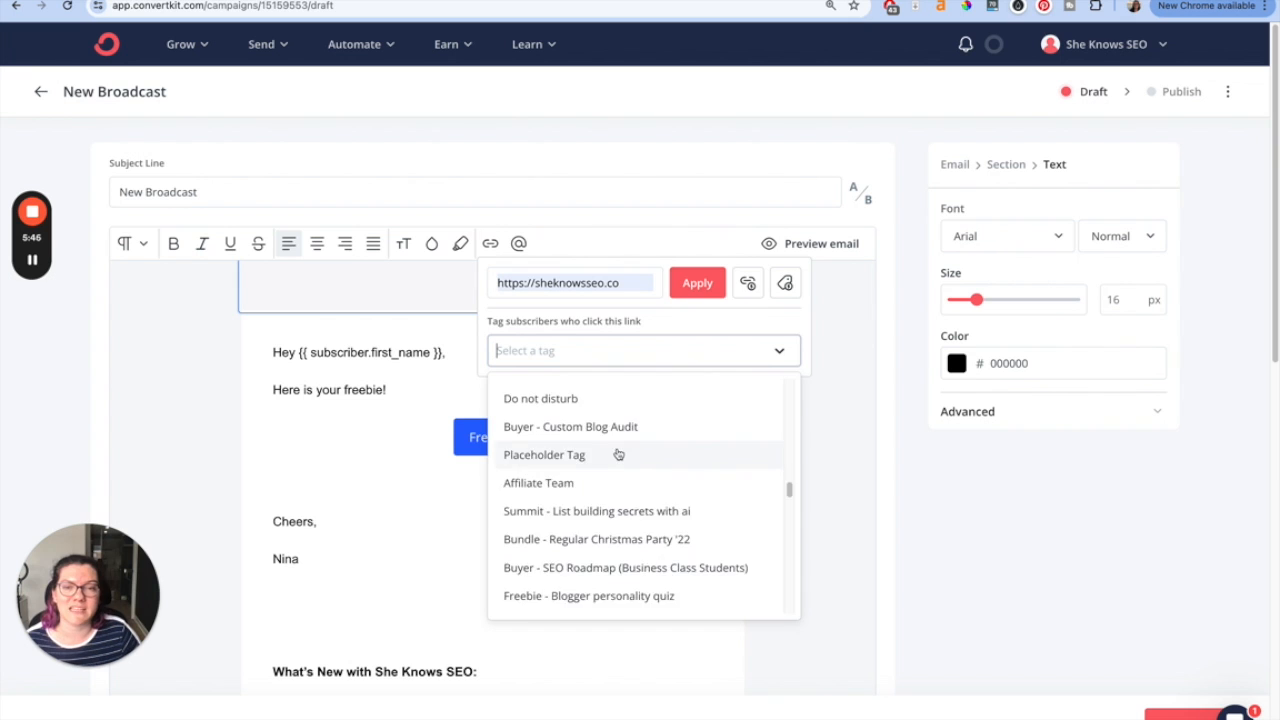
scroll(623, 442, up, 15)
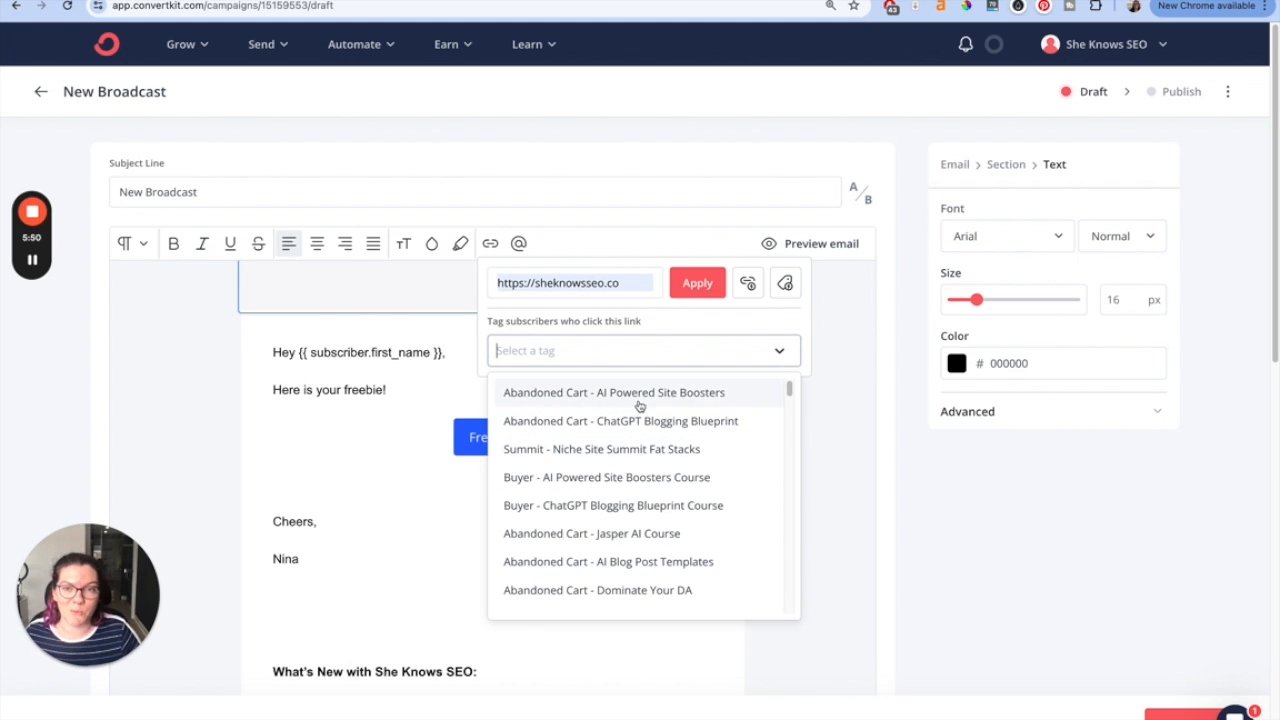
scroll(634, 440, down, 8)
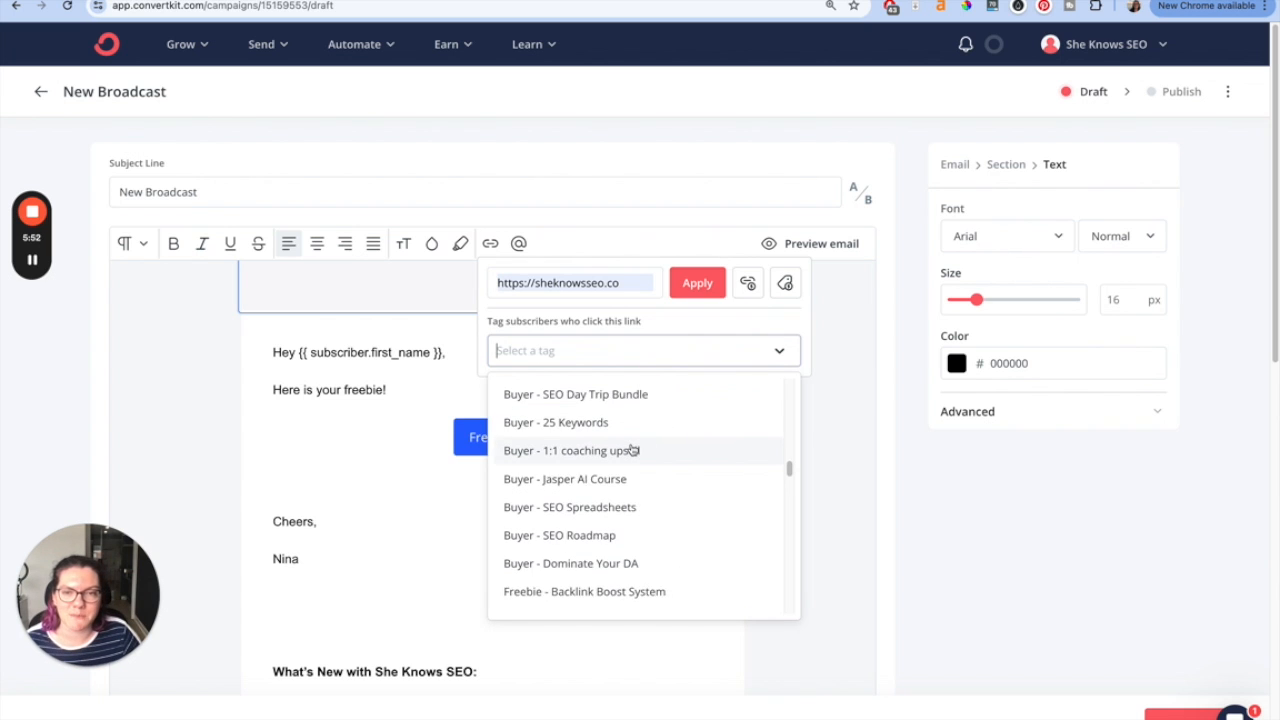
click(601, 497)
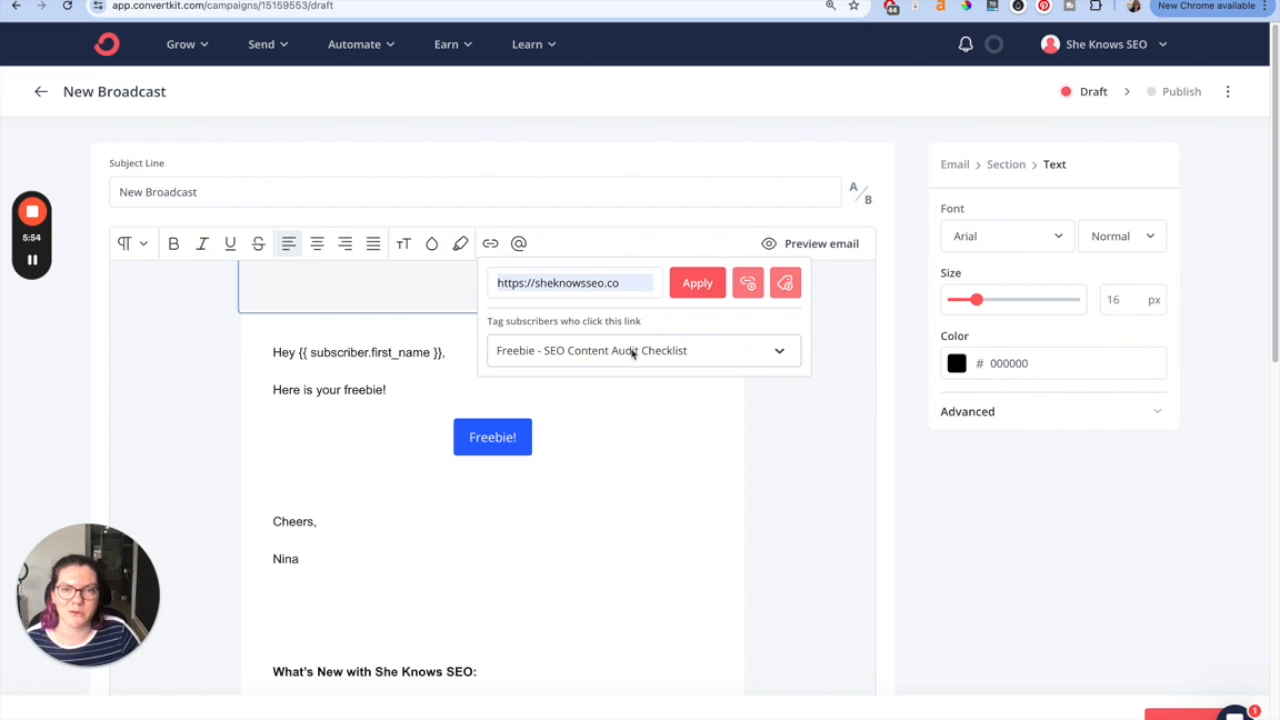
click(696, 293)
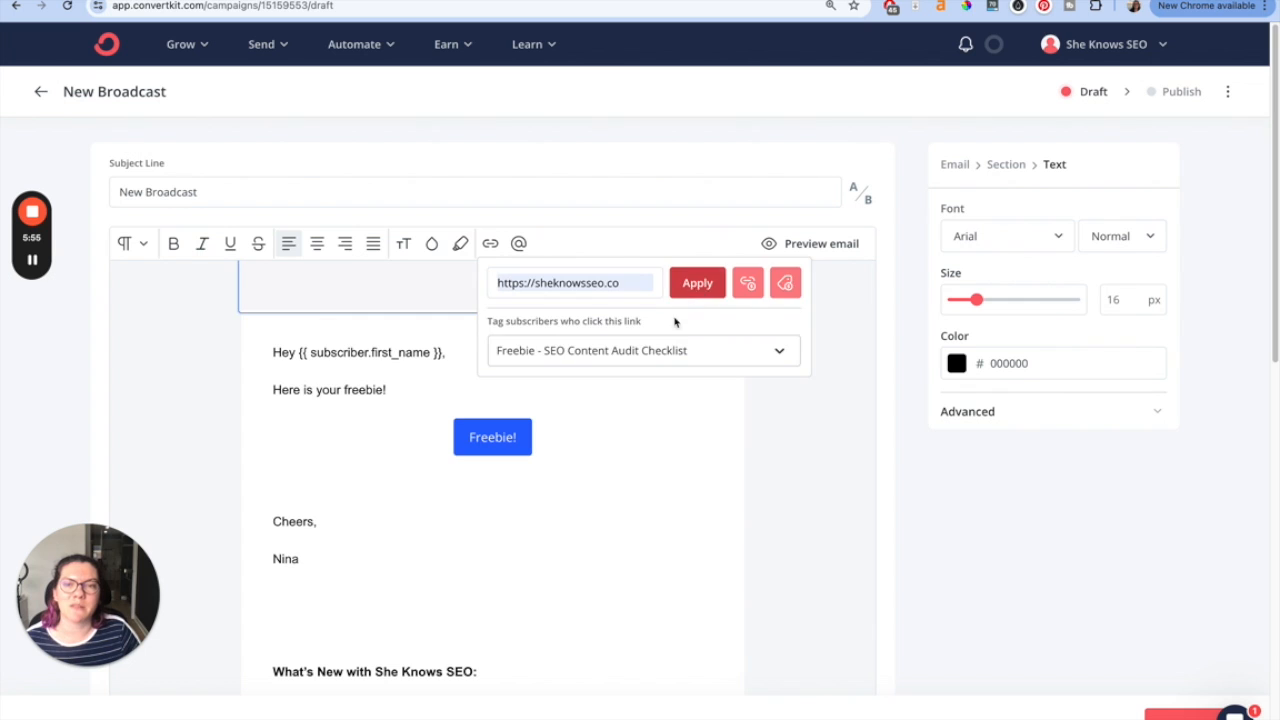
- Reopen the text link's settings to review its URL and tag
click(373, 389)
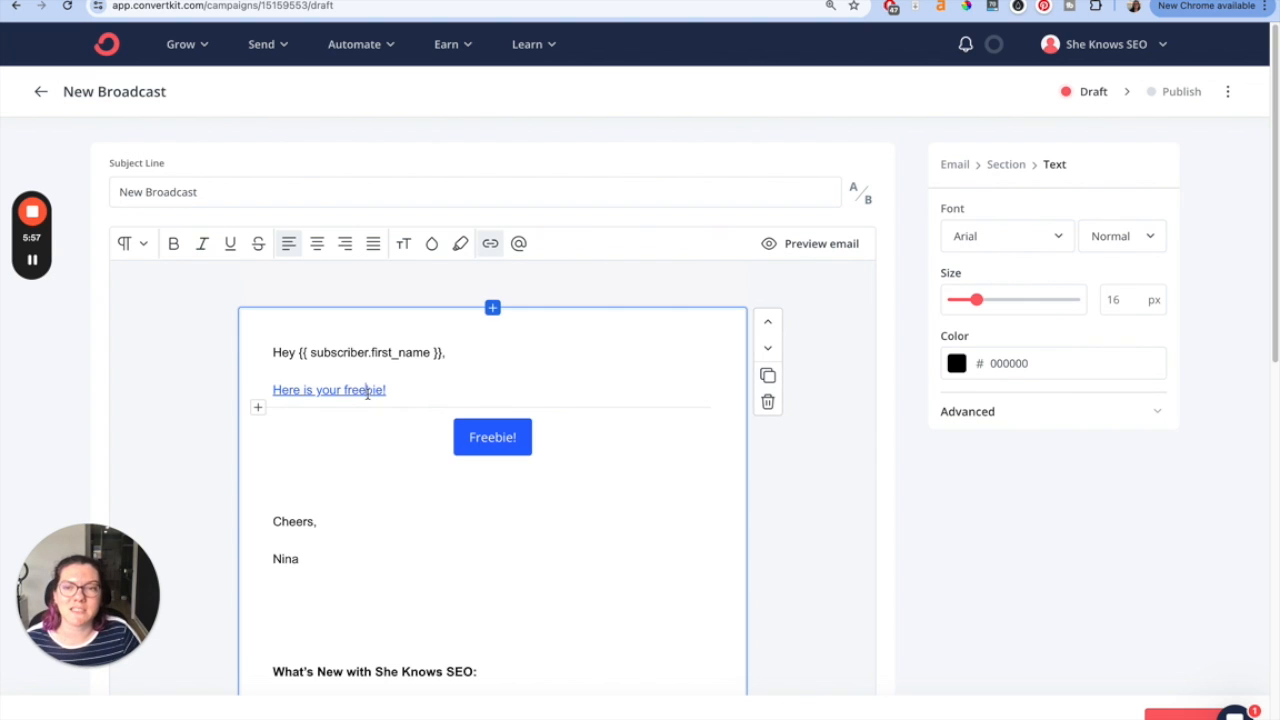
click(491, 244)
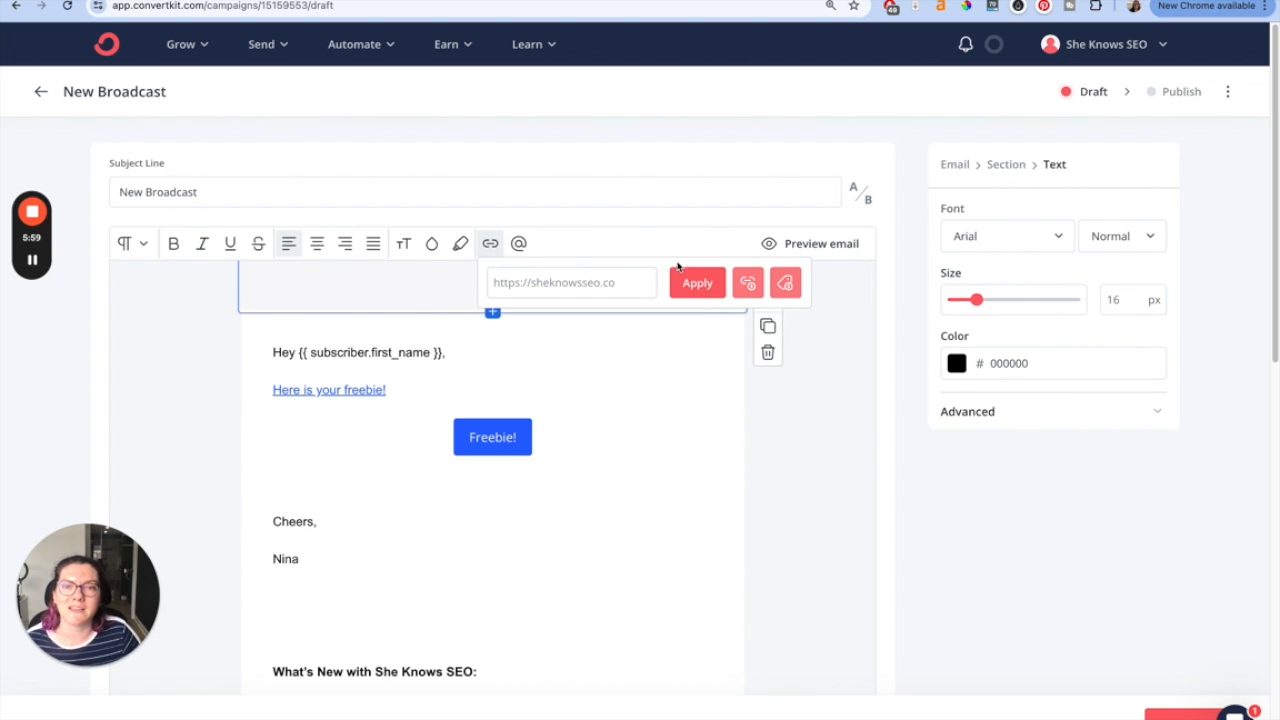
click(786, 284)
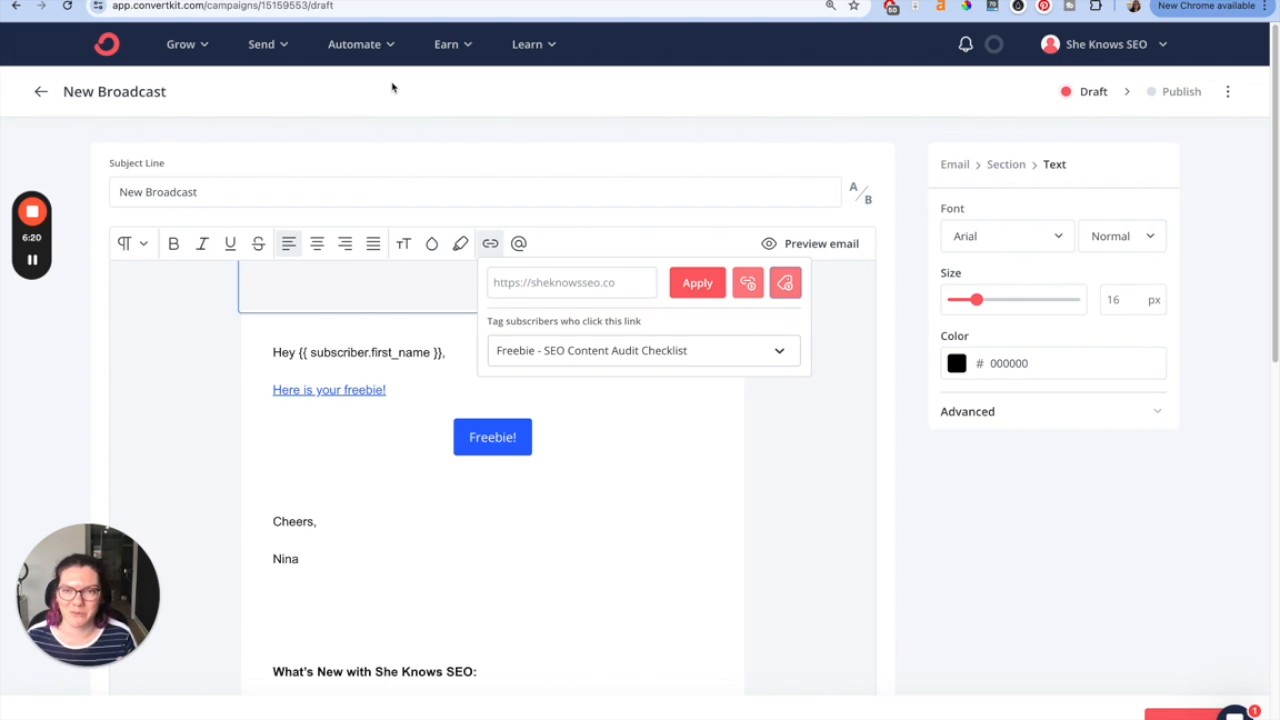
- Examine the button's tag and link trigger options
click(437, 354)
click(494, 422)
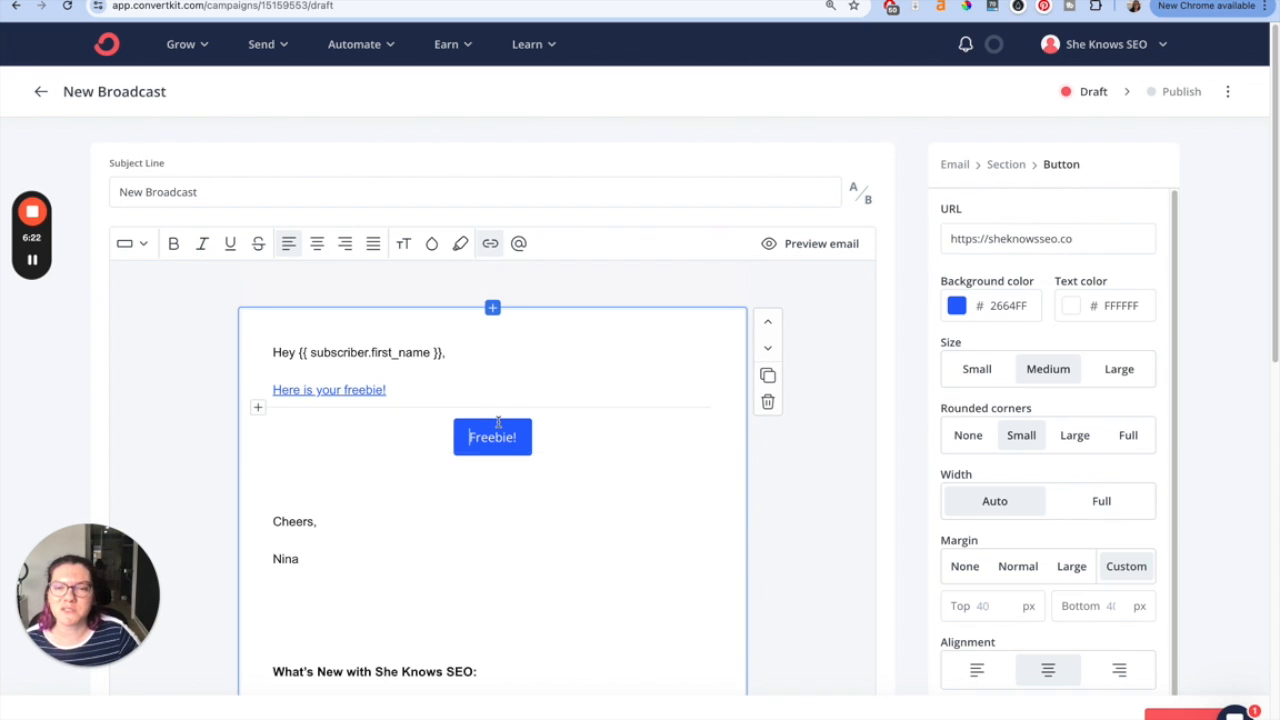
click(1140, 238)
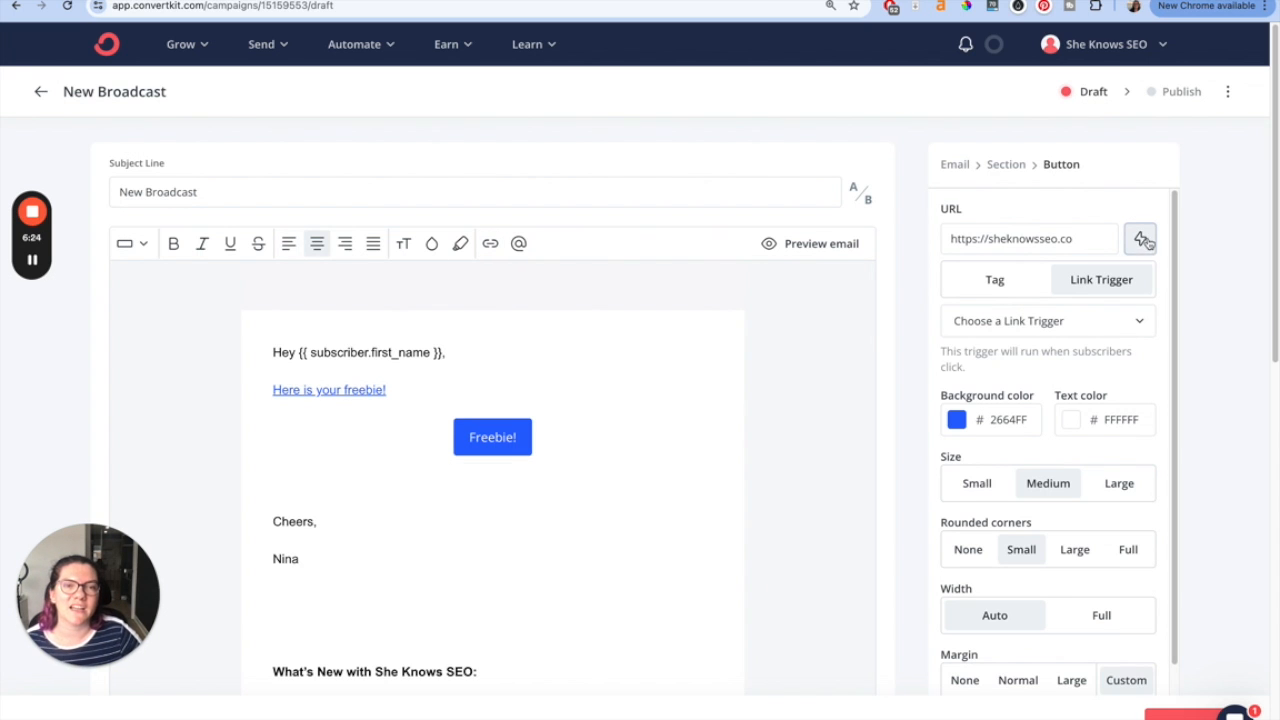
click(1018, 282)
click(1088, 320)
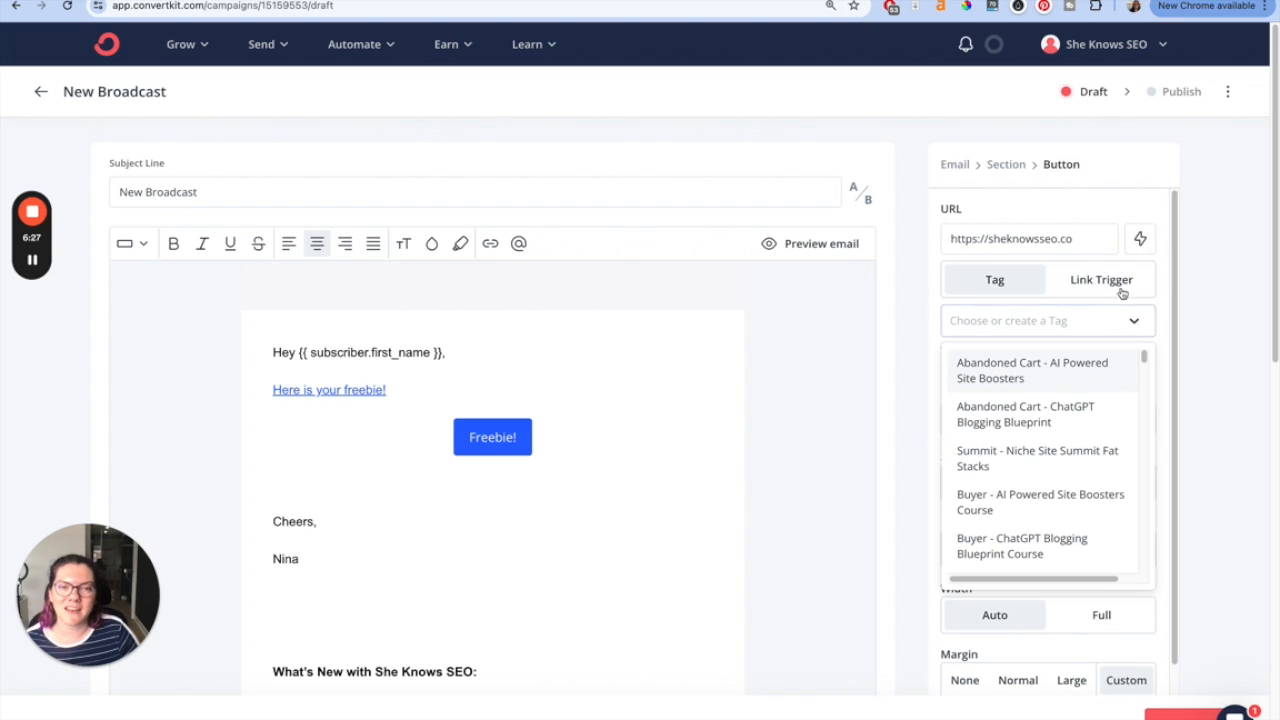
click(1161, 282)
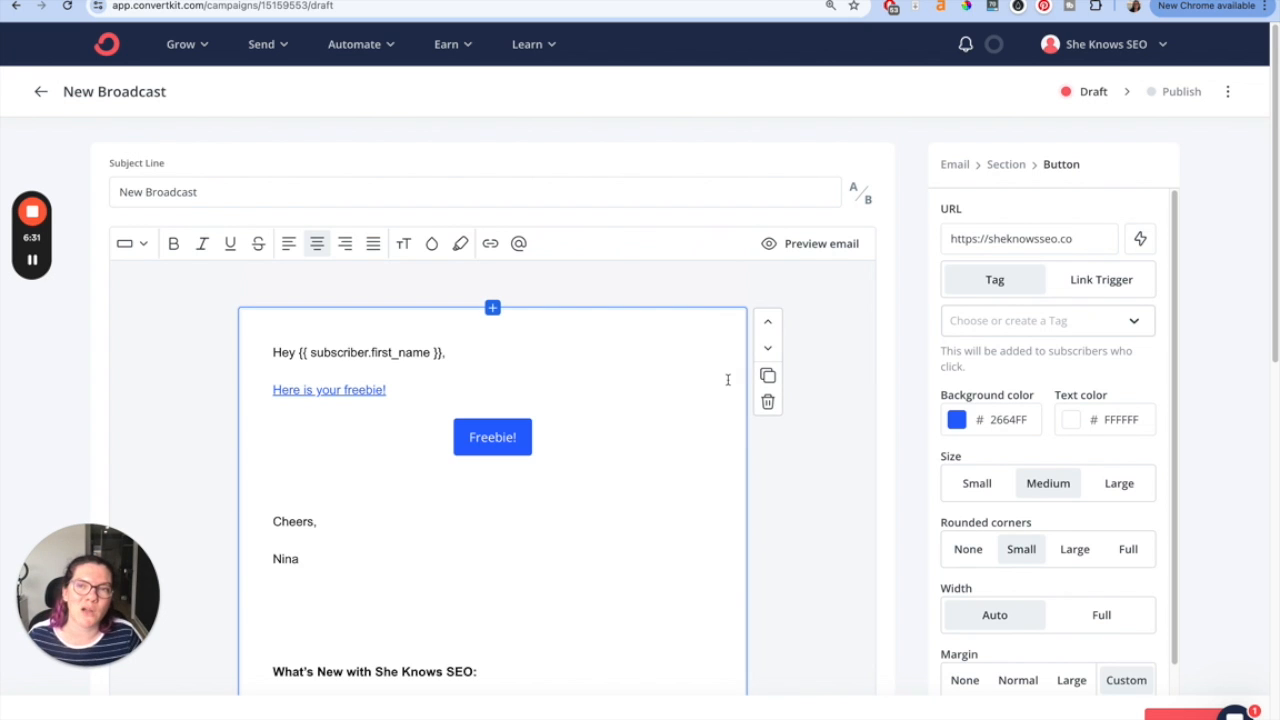
click(638, 380)
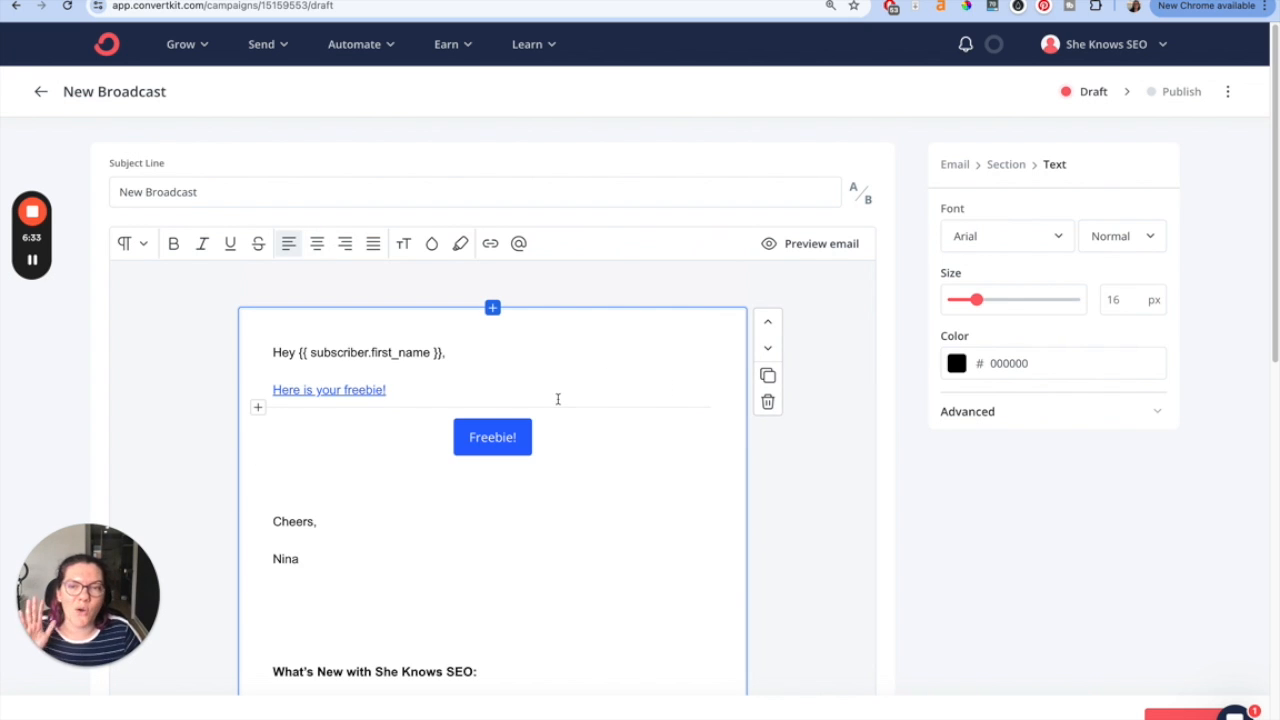
- Open the automation Rules page in a new tab and review the existing link-click rules
click(322, 389)
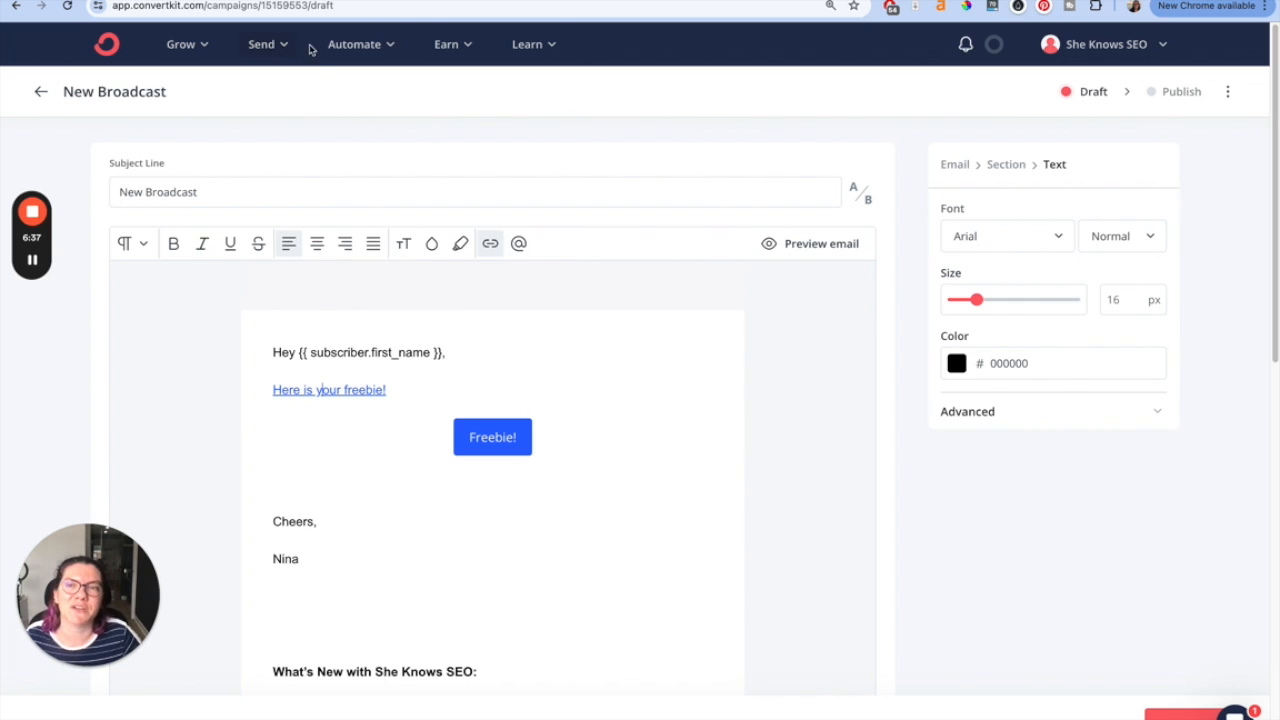
click(341, 46)
right_click(446, 185)
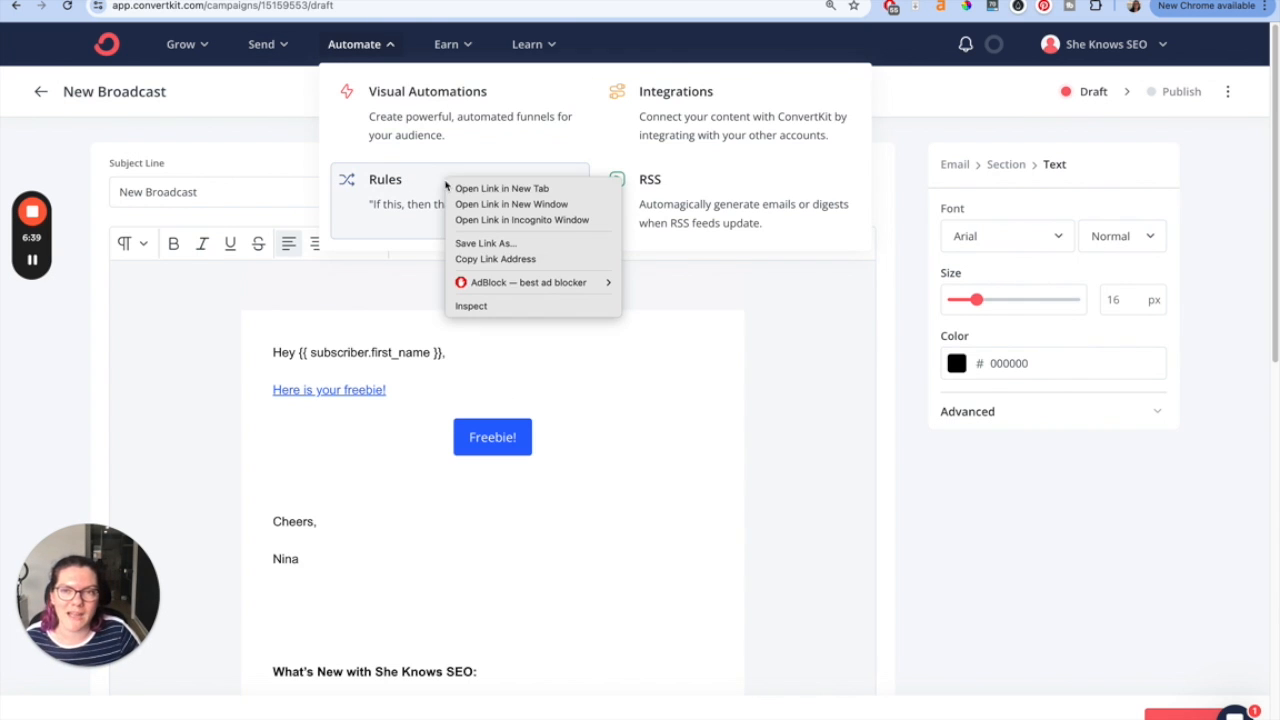
click(462, 189)
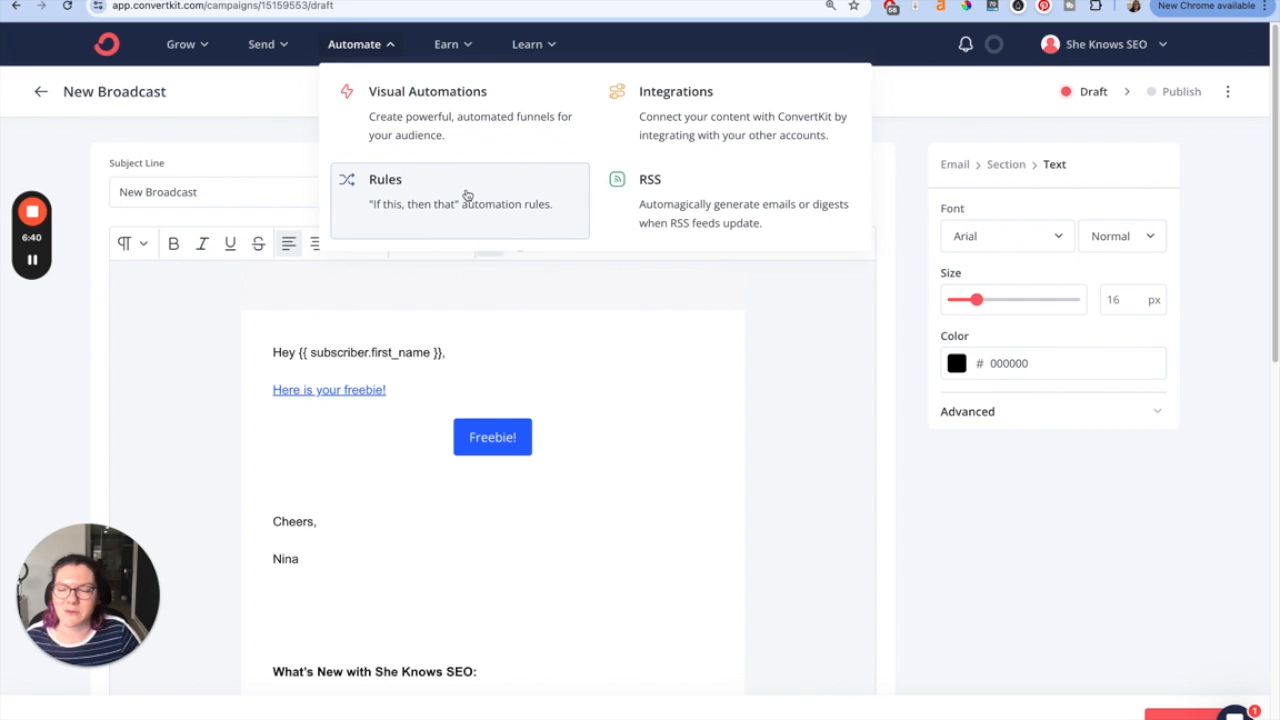
click(445, 1)
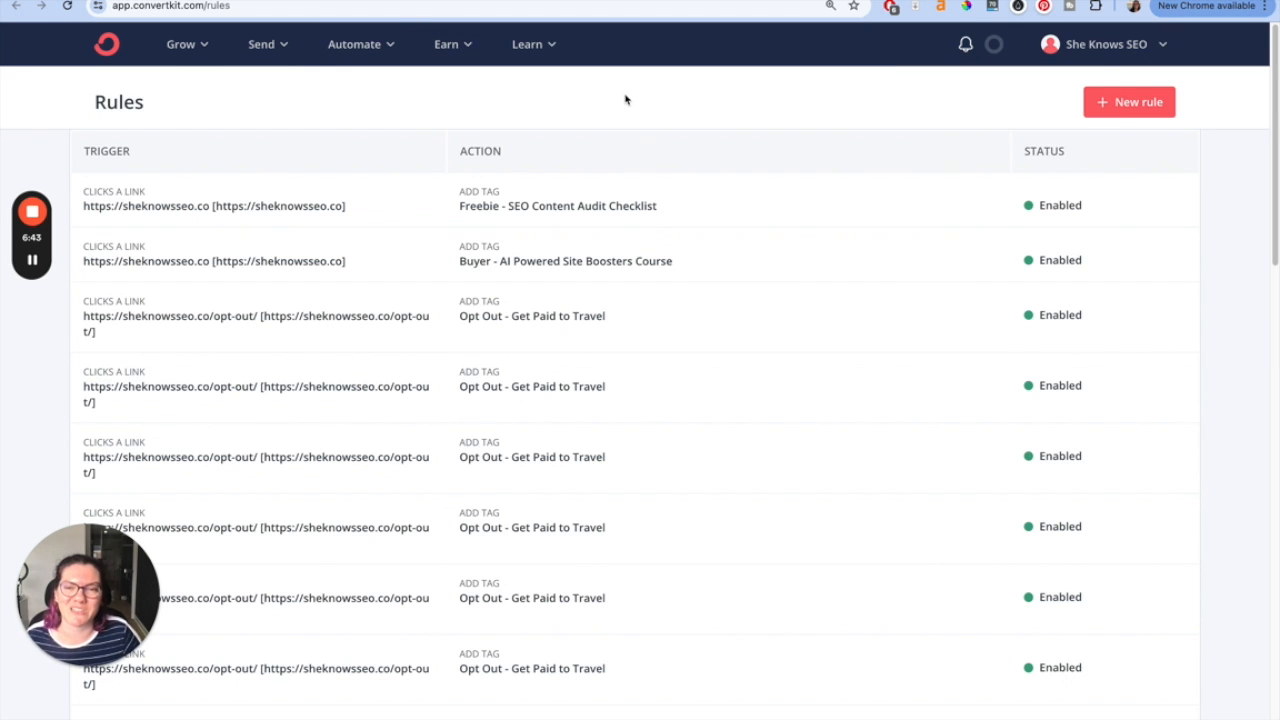
scroll(773, 252, down, 1)
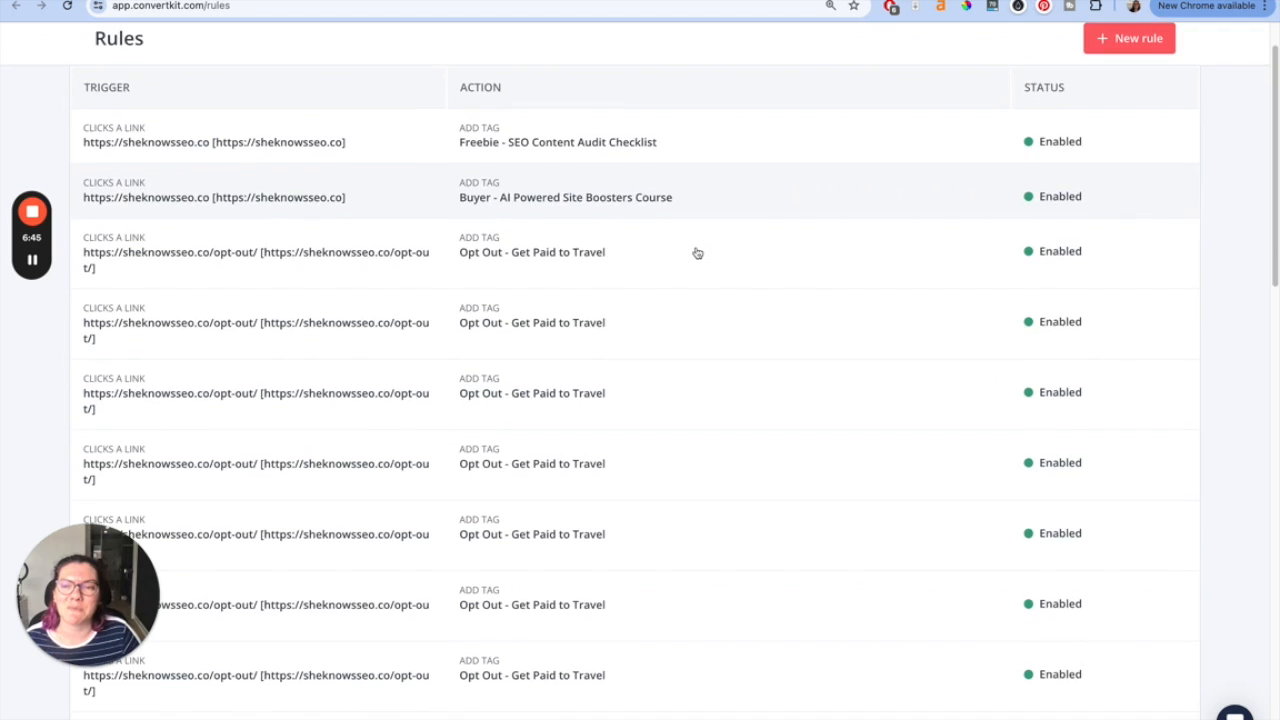
scroll(697, 252, down, 1)
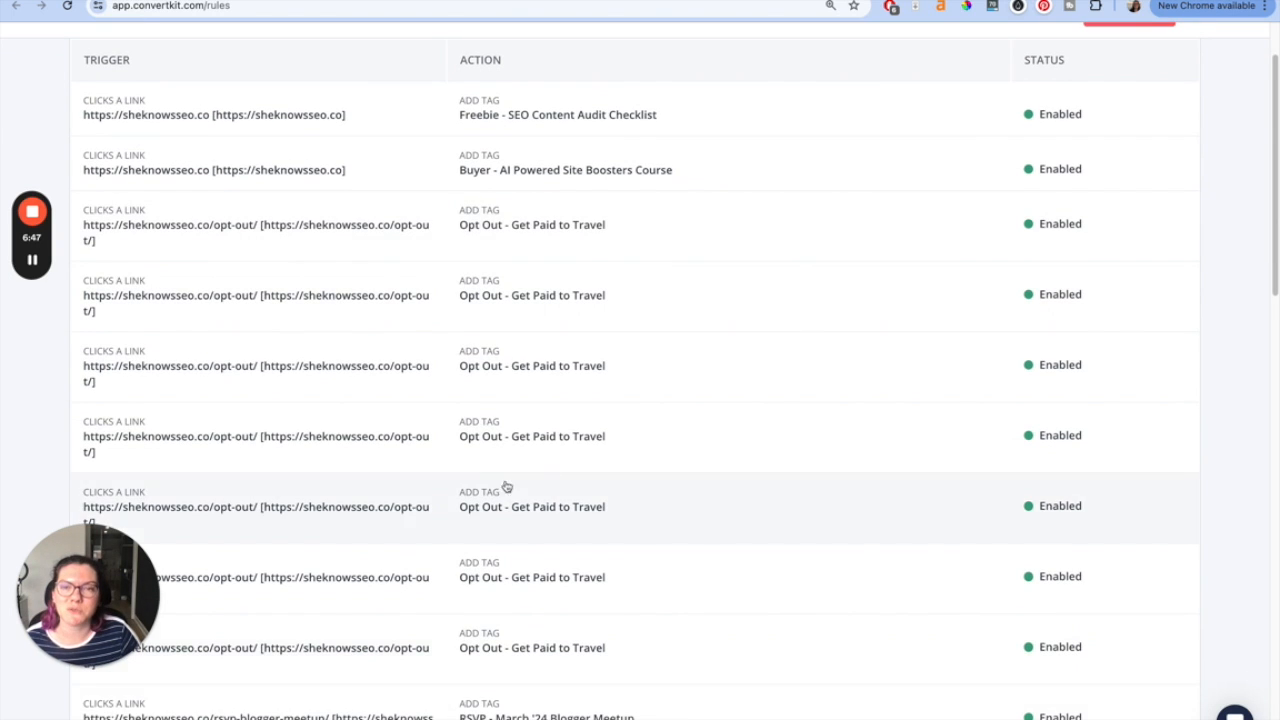
scroll(540, 463, up, 1)
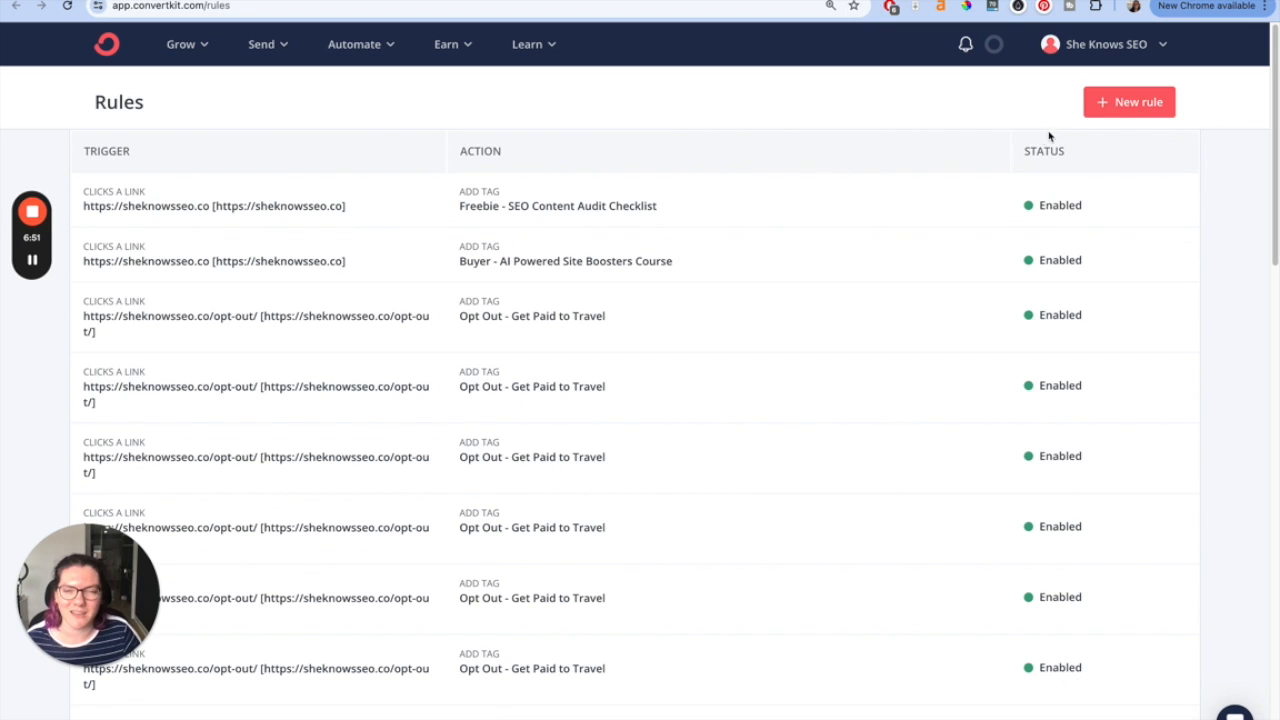
- Start a new rule with a 'Clicks a link' trigger named 'Freebie - Homepage'
click(1155, 104)
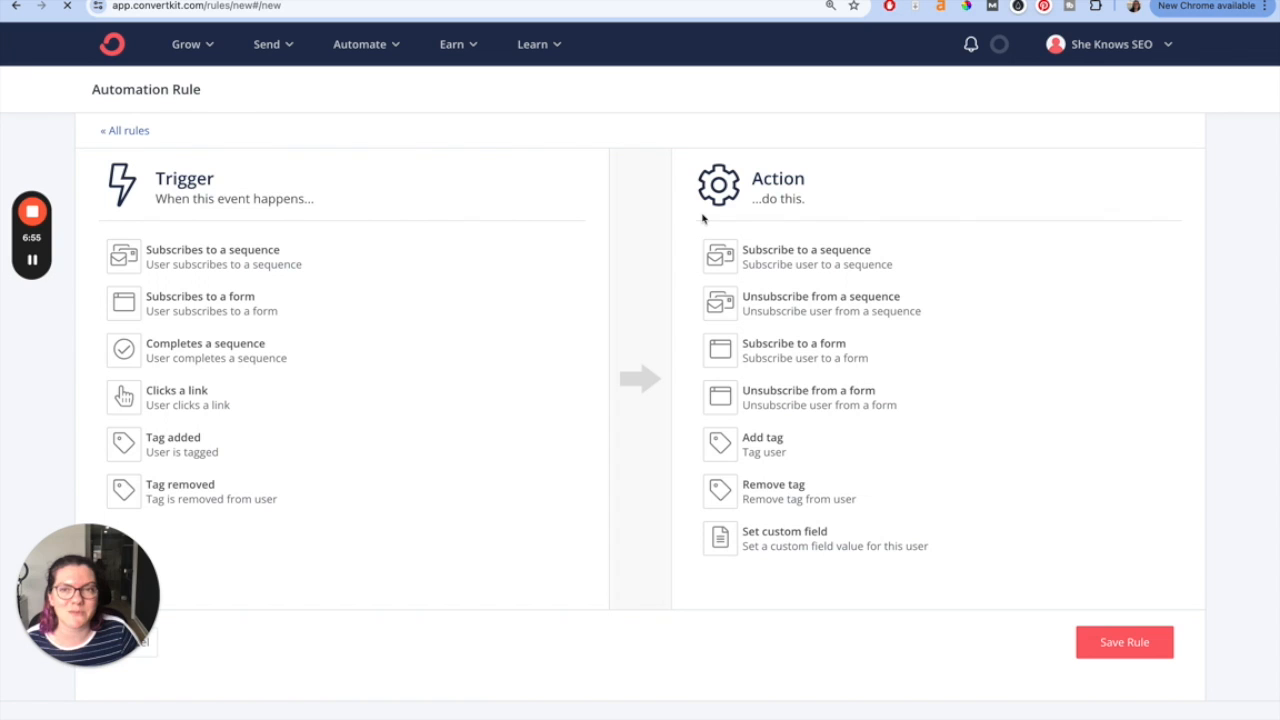
click(362, 44)
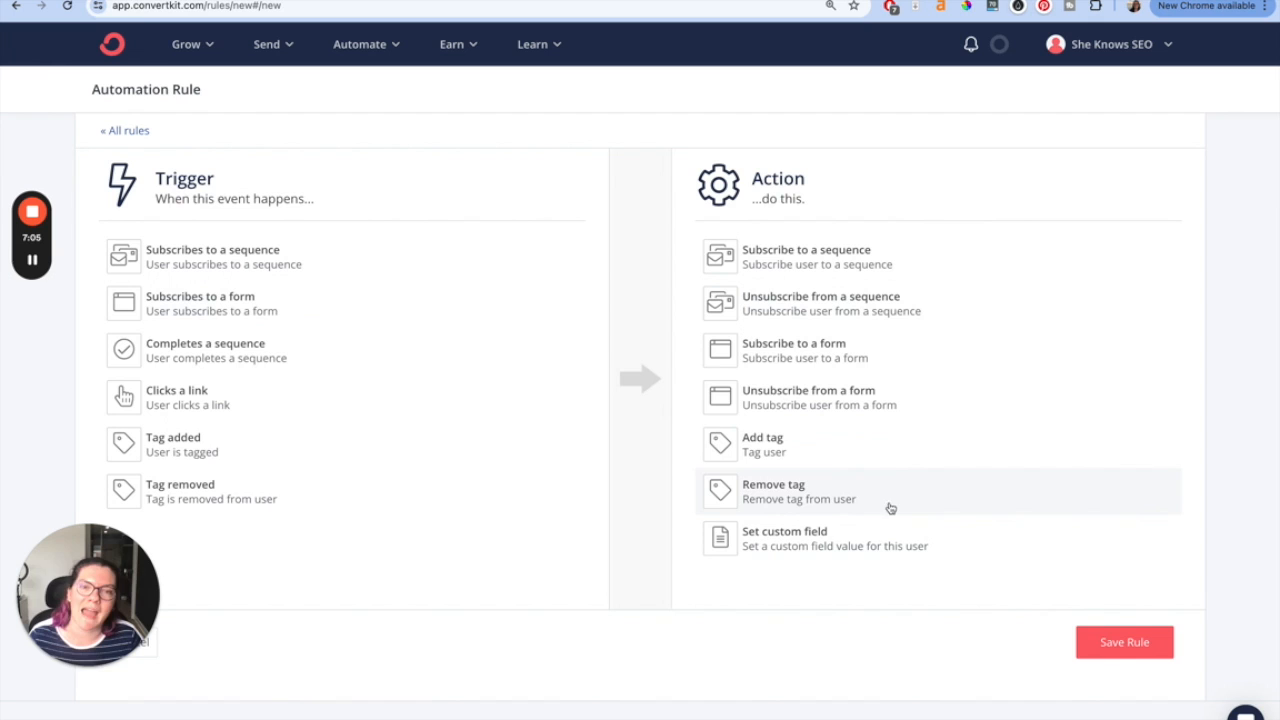
click(147, 397)
click(204, 318)
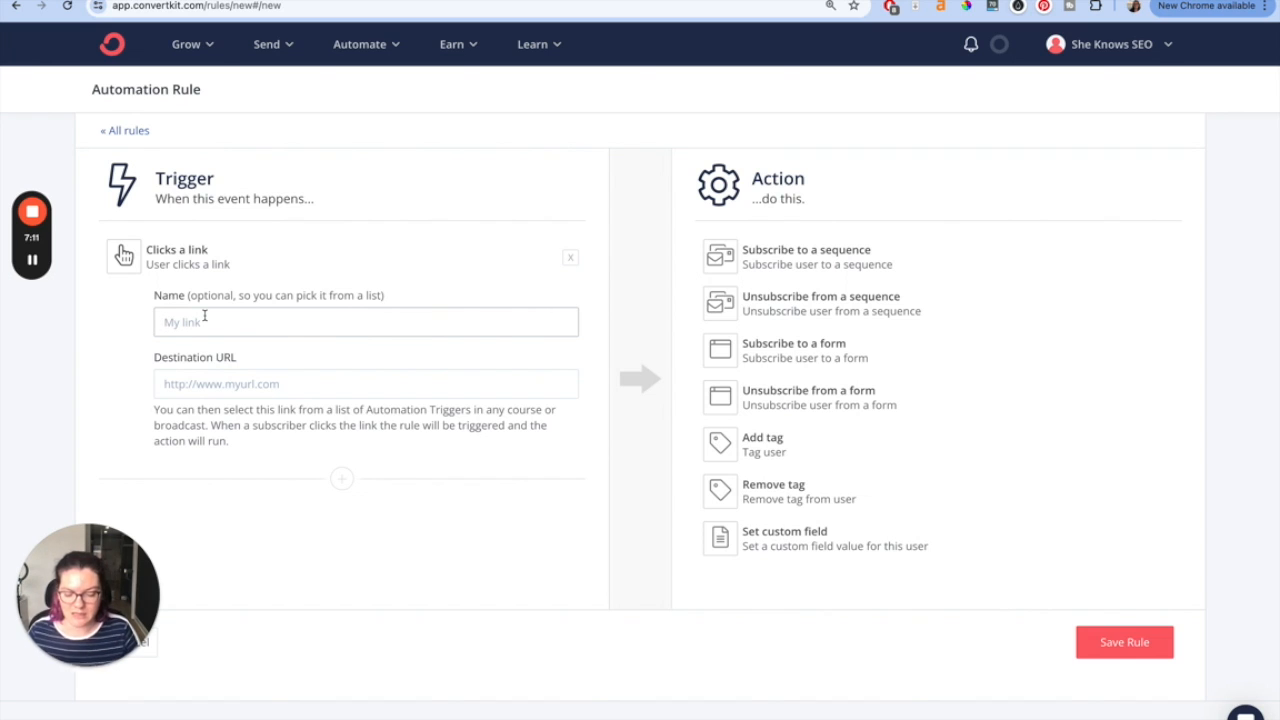
text(Freeb)
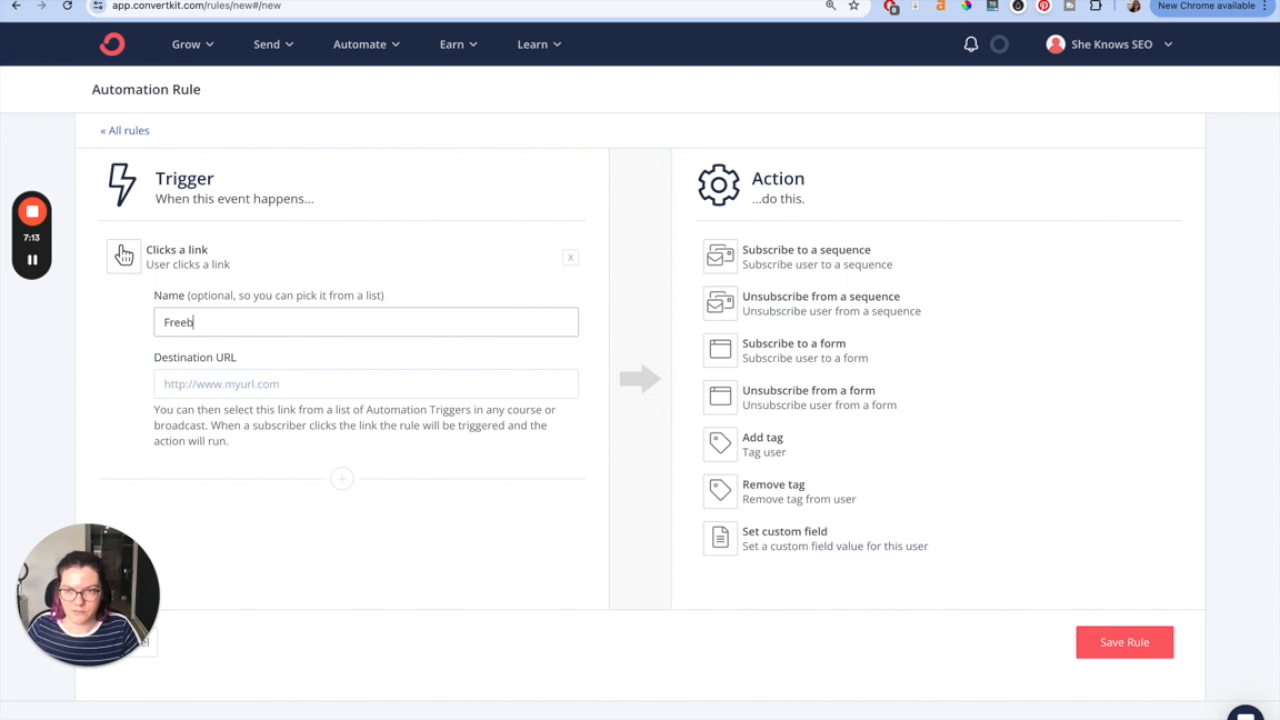
text(ie - Homepage)
click(235, 390)
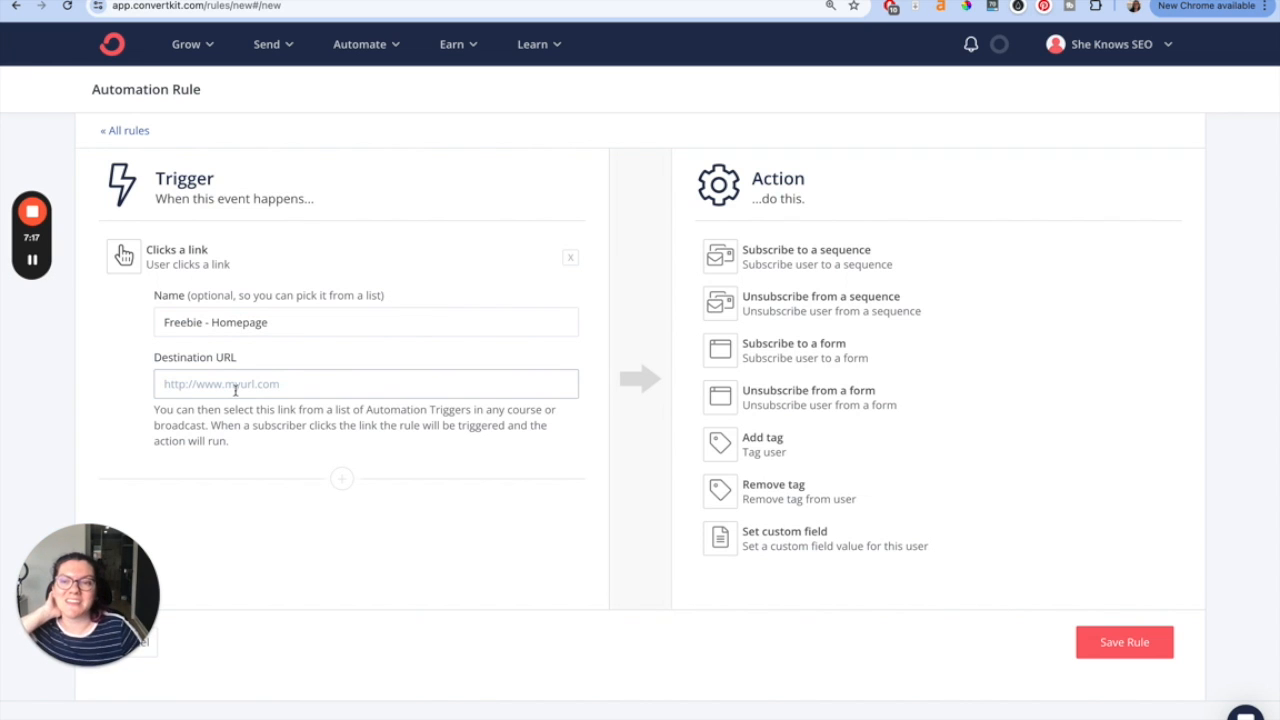
text(https//she)
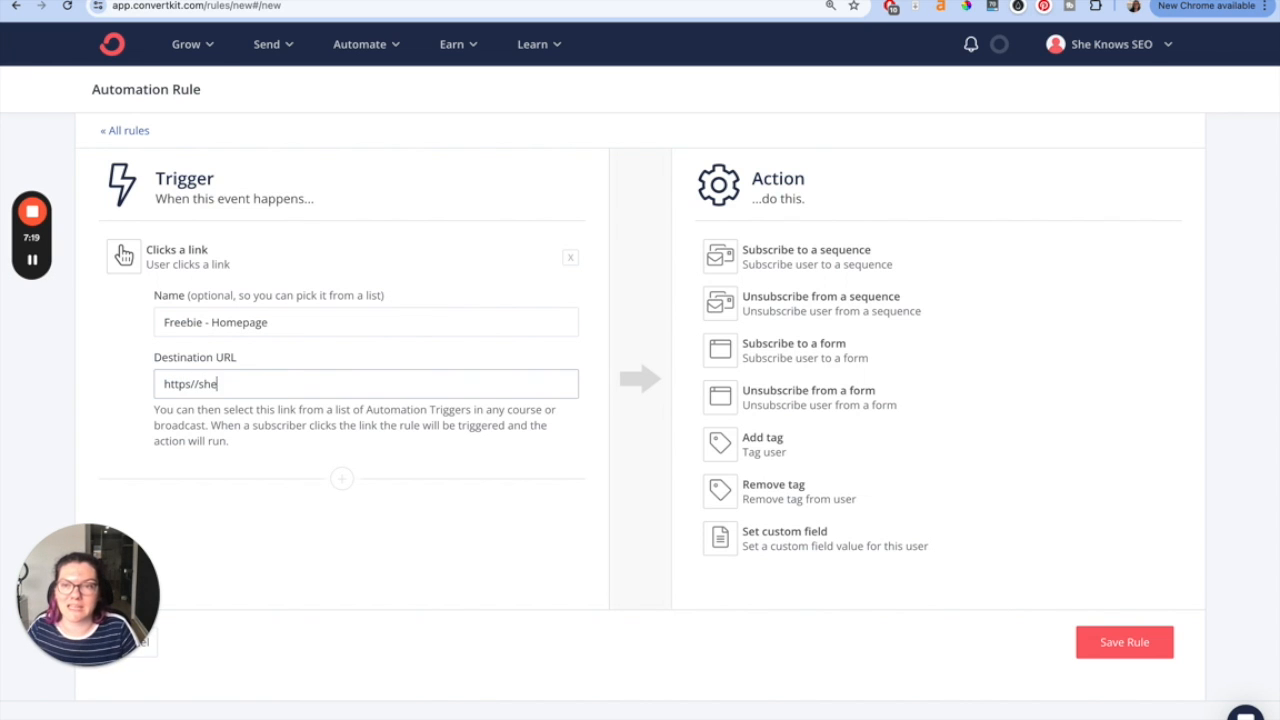
text(knowsseo.co)
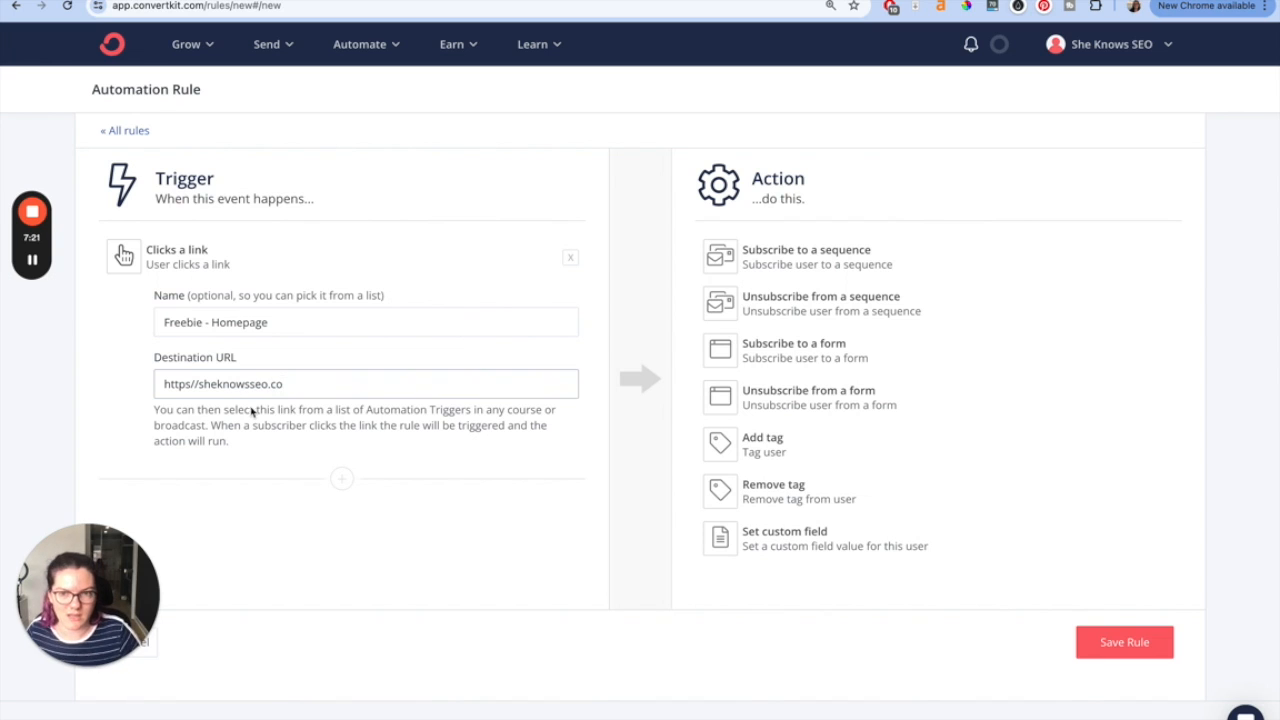
click(293, 429)
click(299, 386)
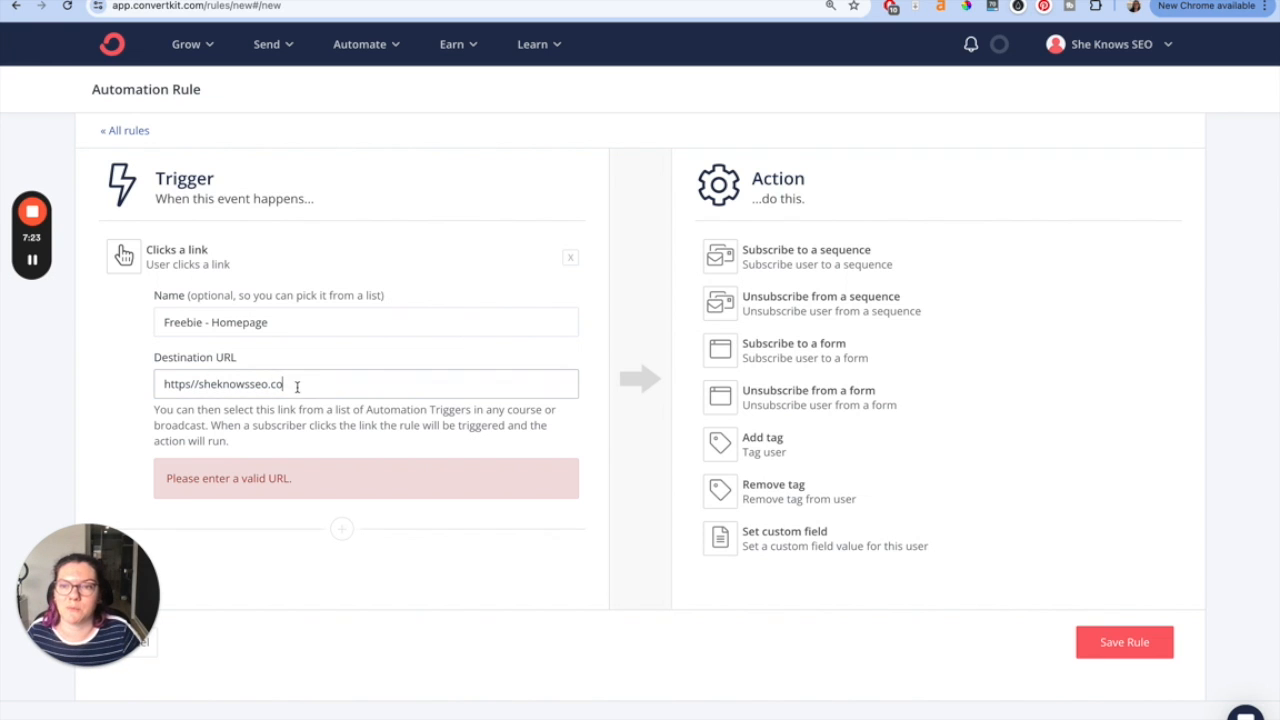
click(195, 385)
text(:)
click(293, 425)
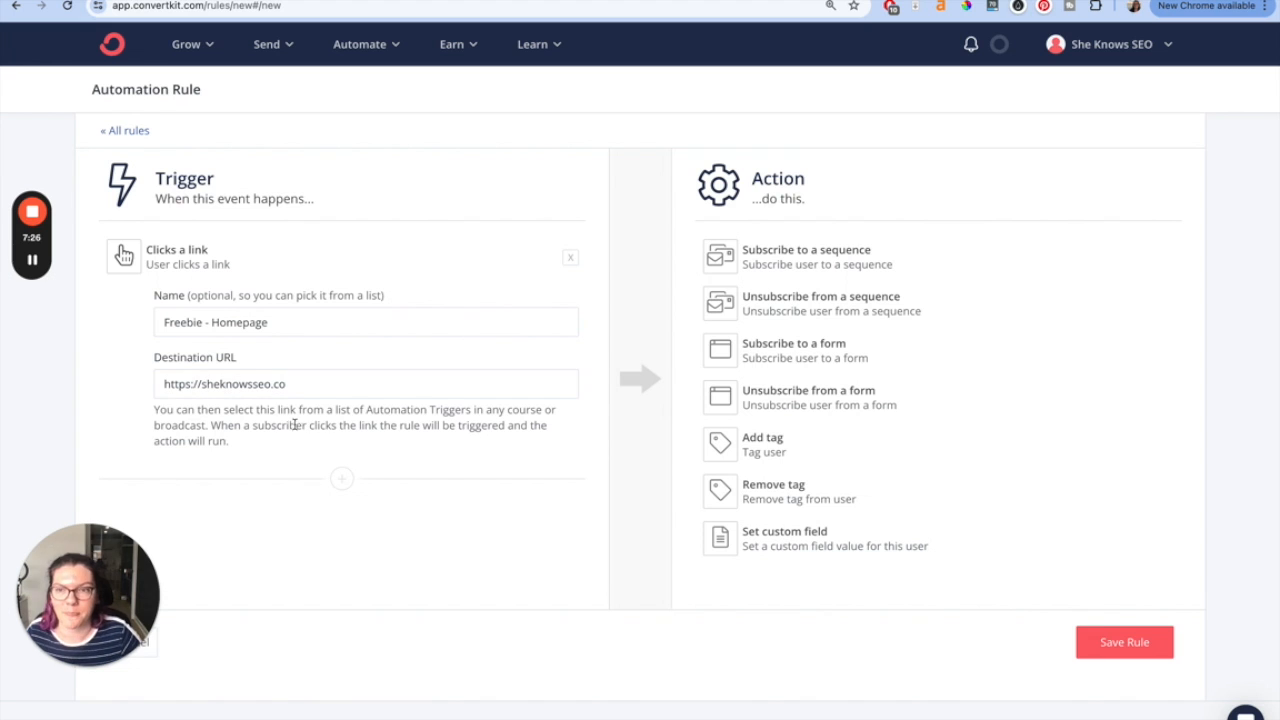
- Add an 'Add tag' action that applies the 'Facebook Ads - Guest Posting Kit SLO' tag
click(791, 445)
click(826, 326)
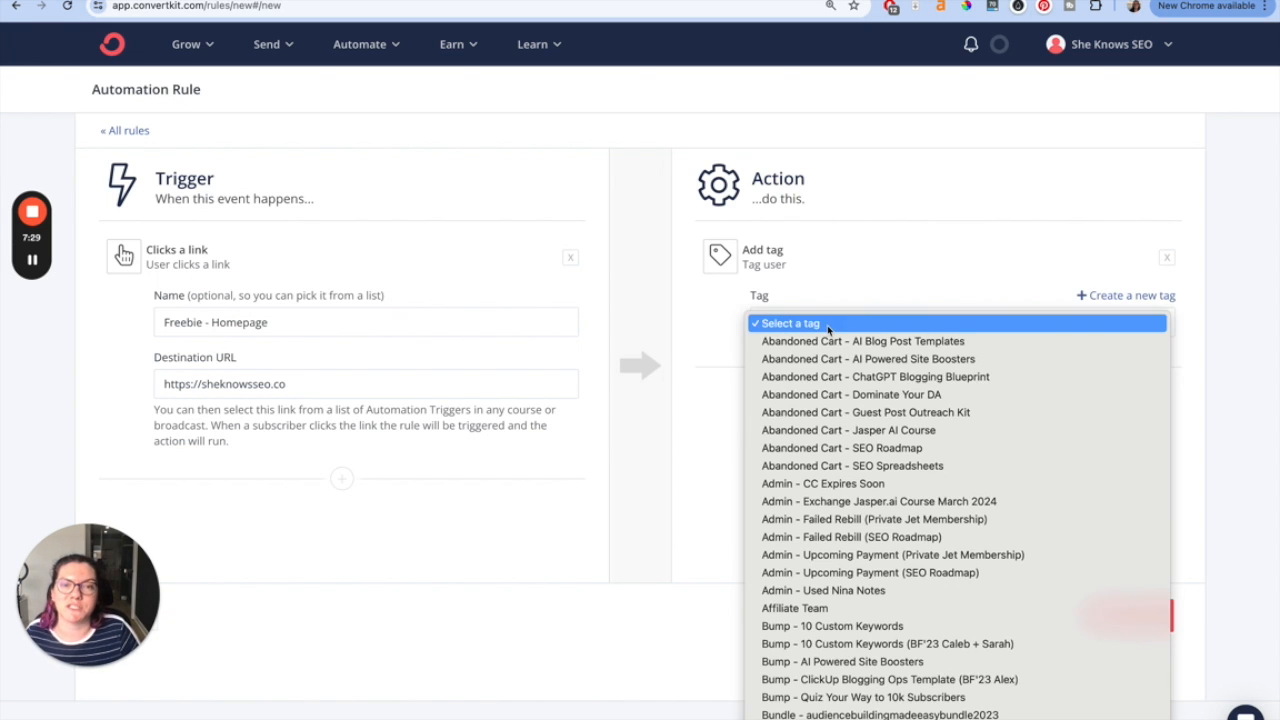
scroll(860, 388, down, 15)
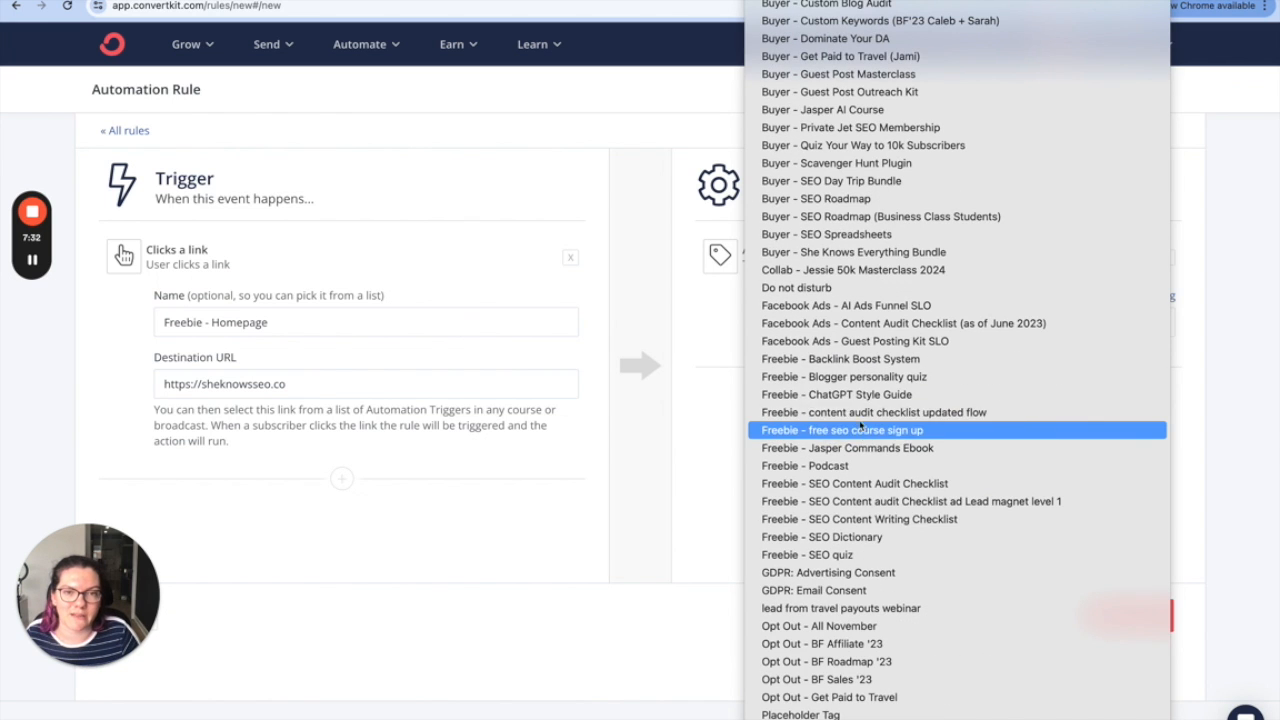
click(859, 342)
click(825, 376)
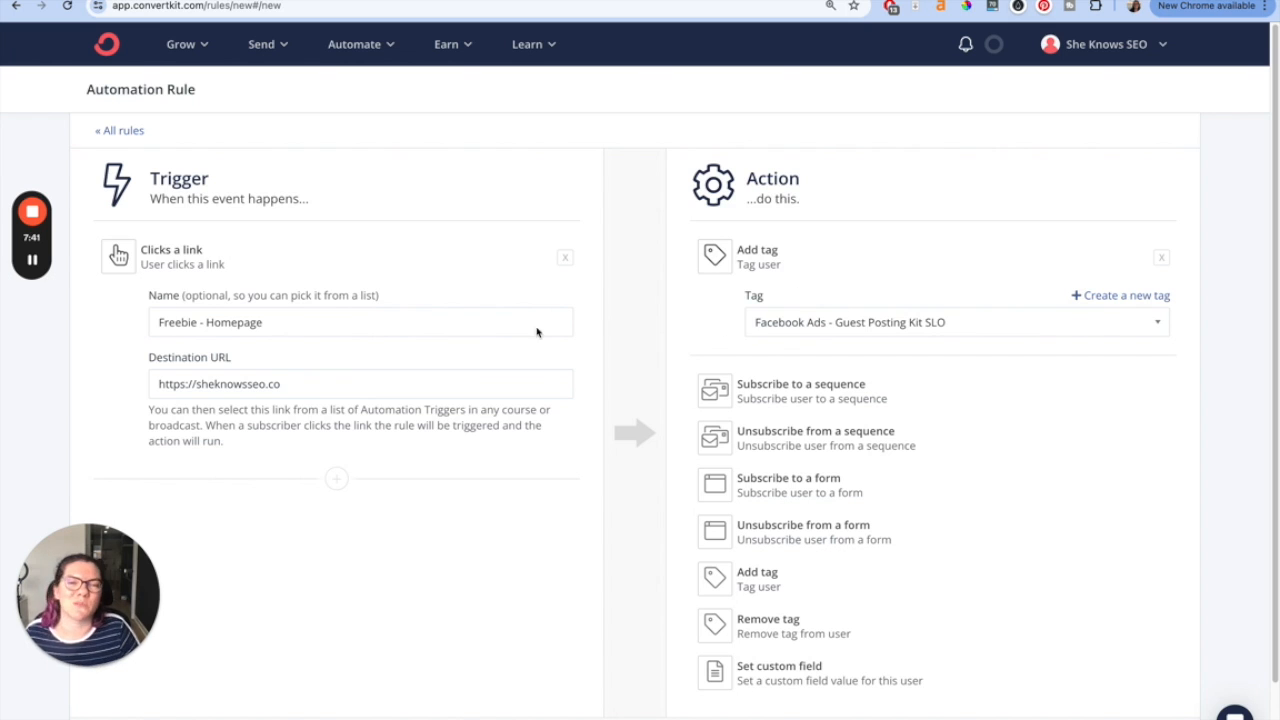
- Save the new link-click rule
scroll(1038, 241, down, 1)
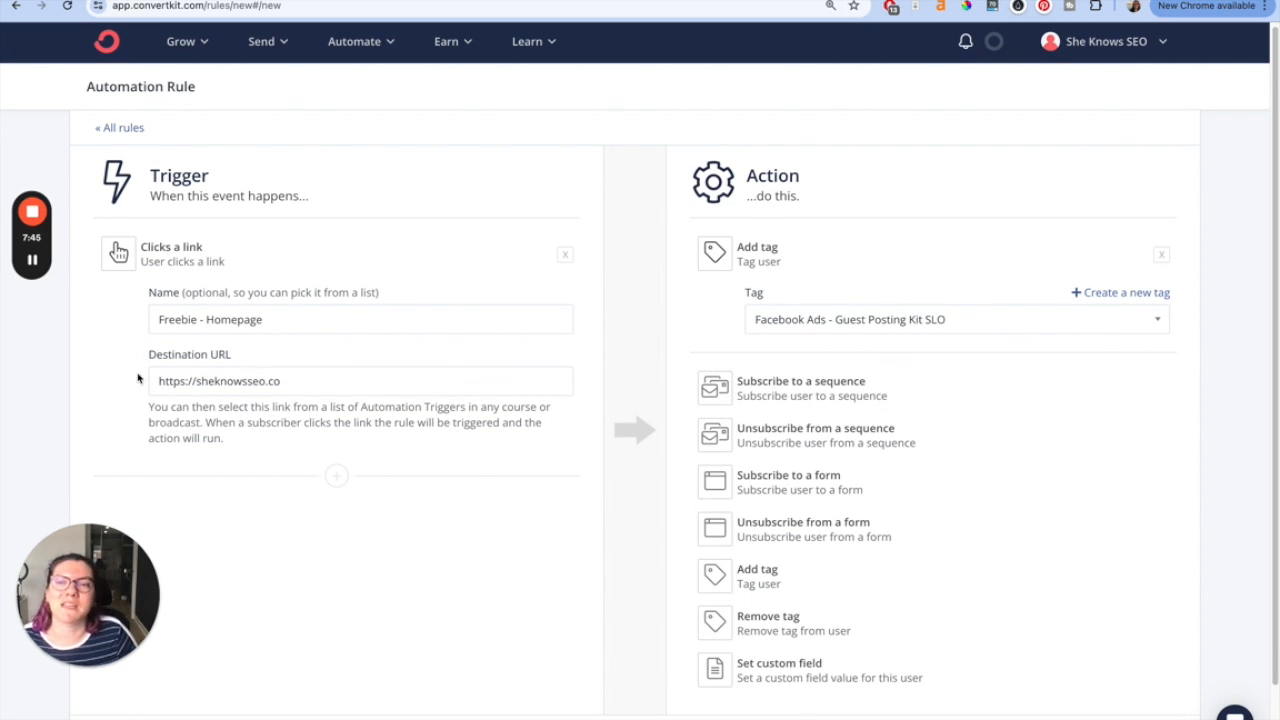
drag(162, 384, 311, 381)
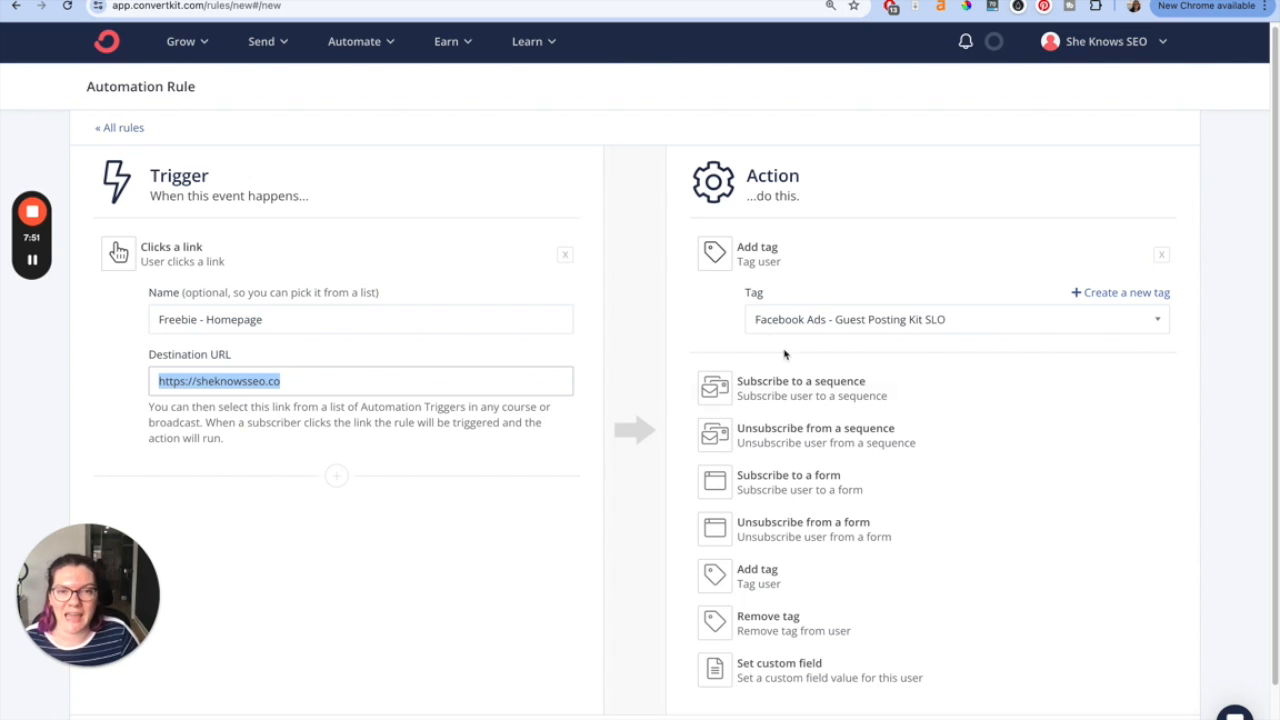
click(637, 329)
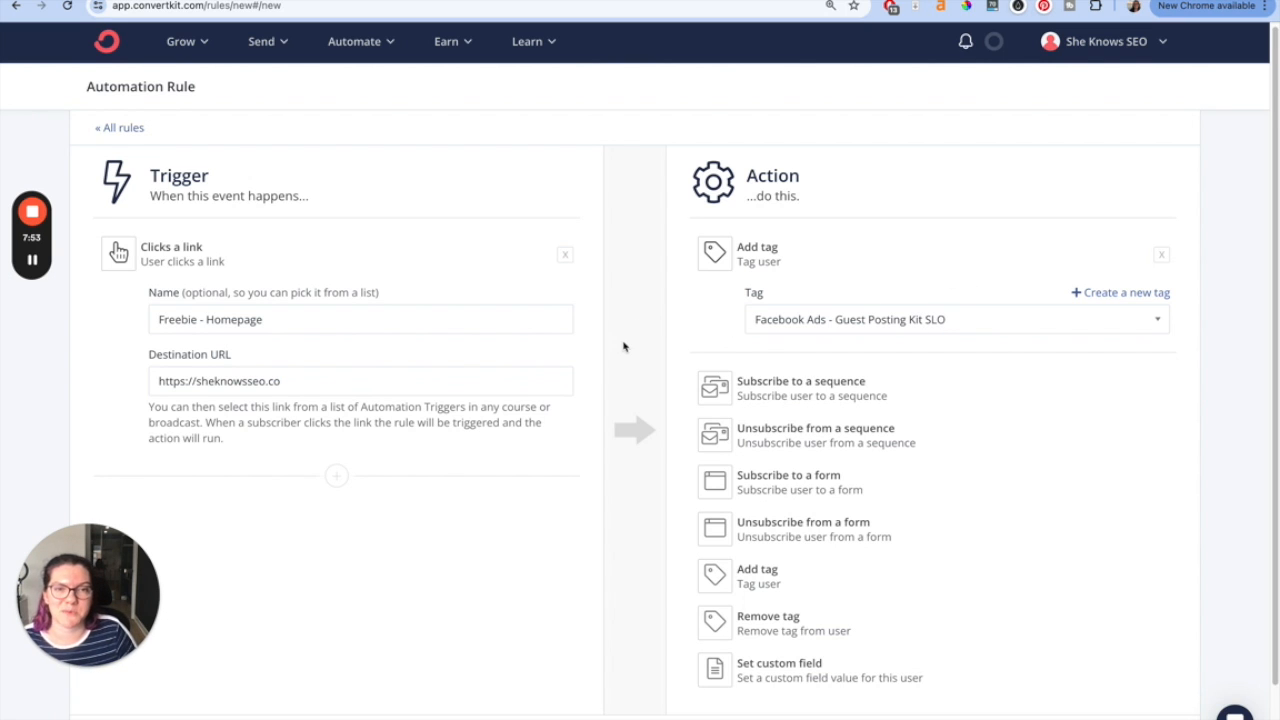
scroll(628, 350, down, 2)
click(1140, 681)
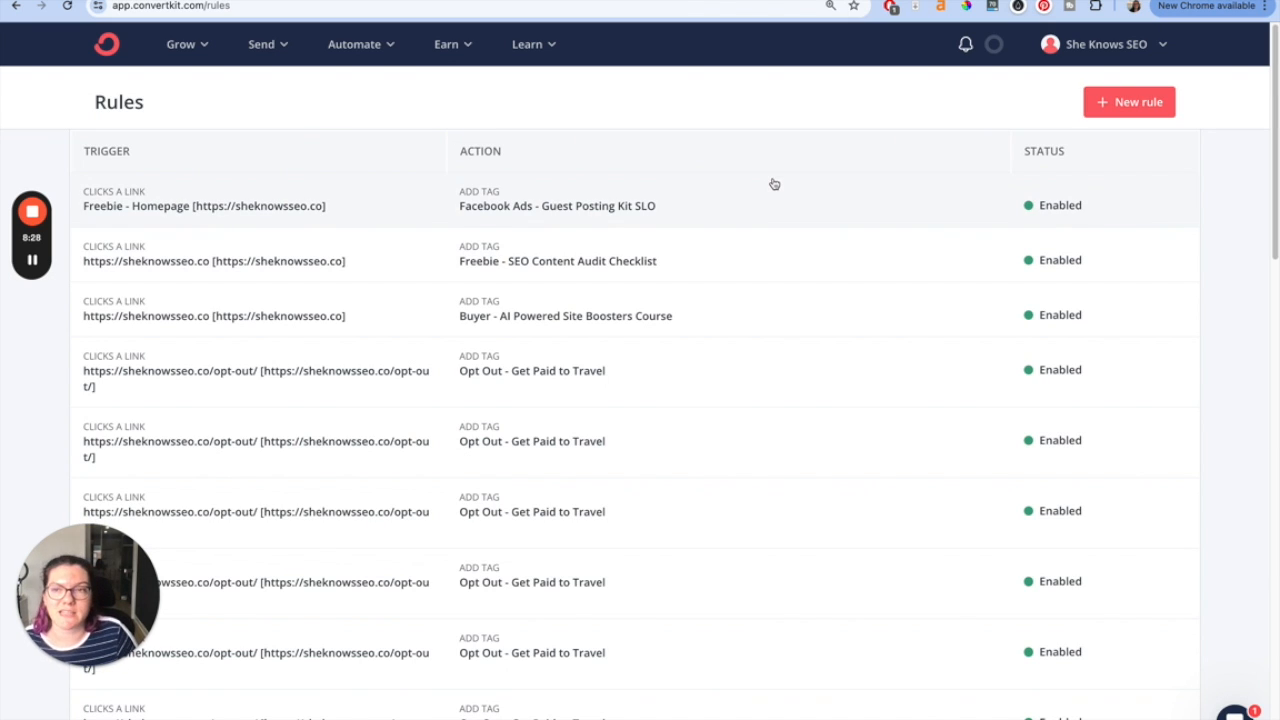
- Assign the 'Freebie - Homepage' link trigger to the Freebie! button in the broadcast
click(235, 1)
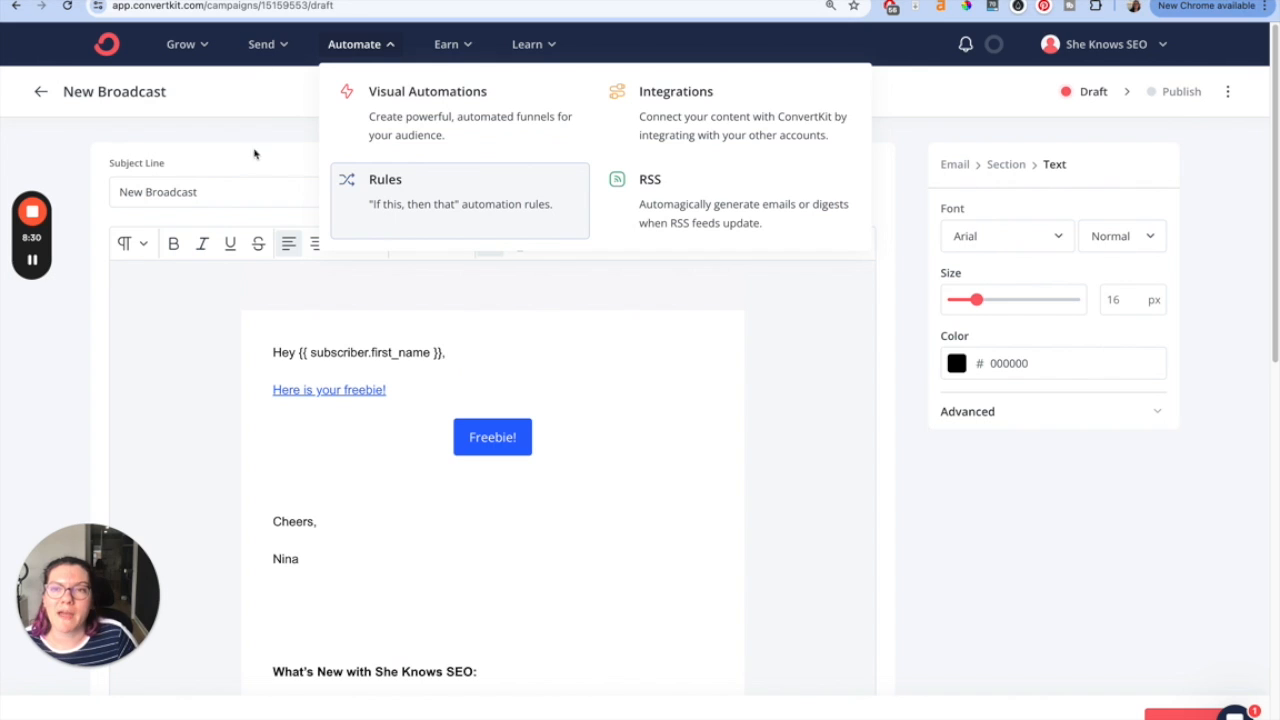
click(489, 436)
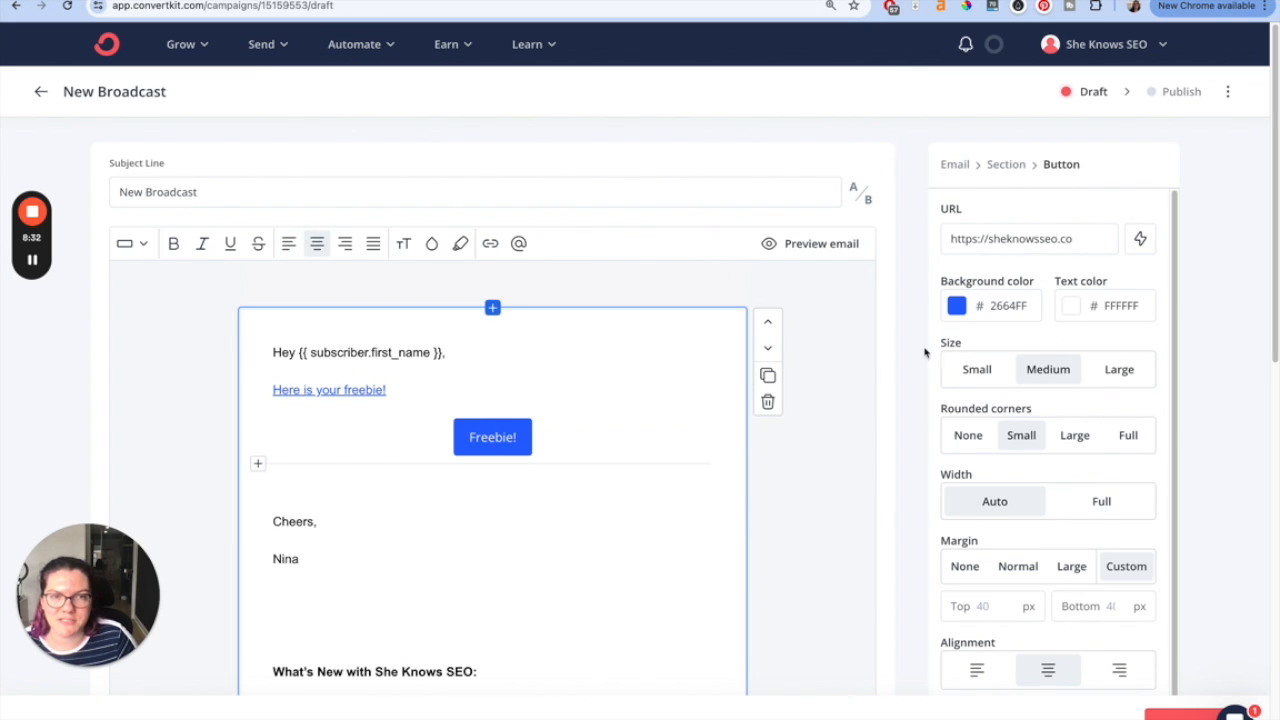
click(1140, 238)
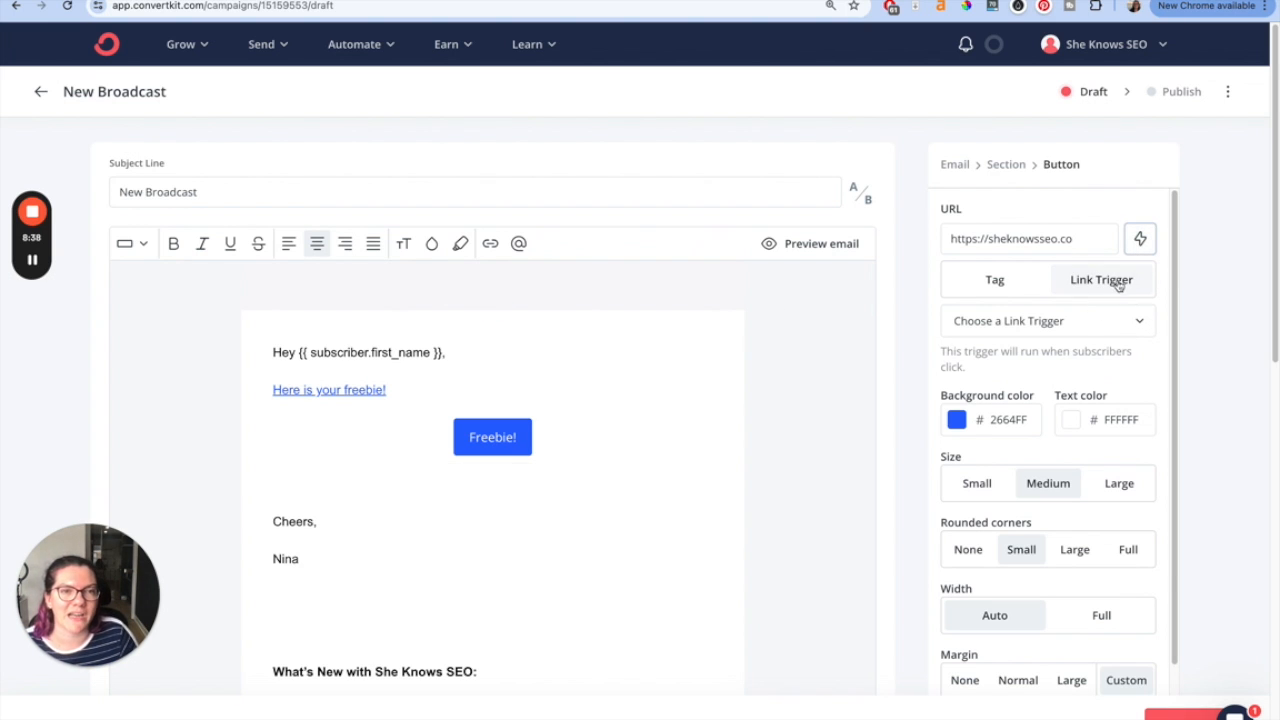
click(1140, 320)
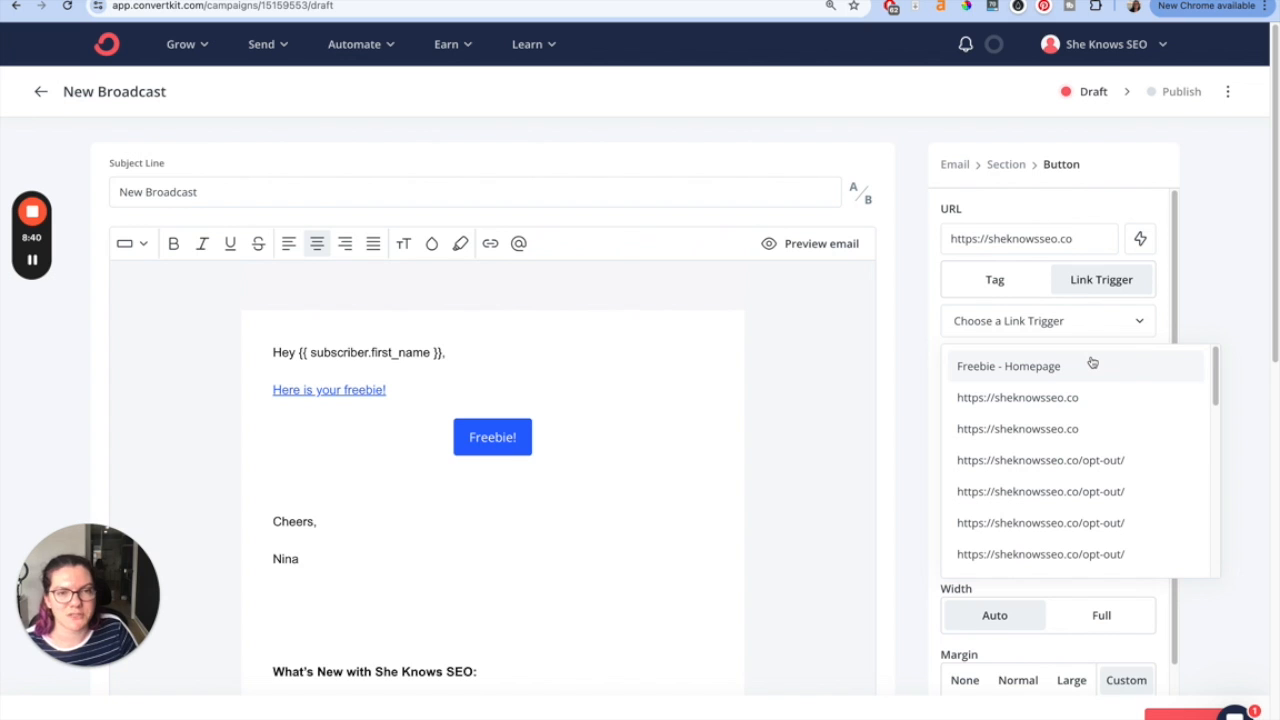
click(1036, 366)
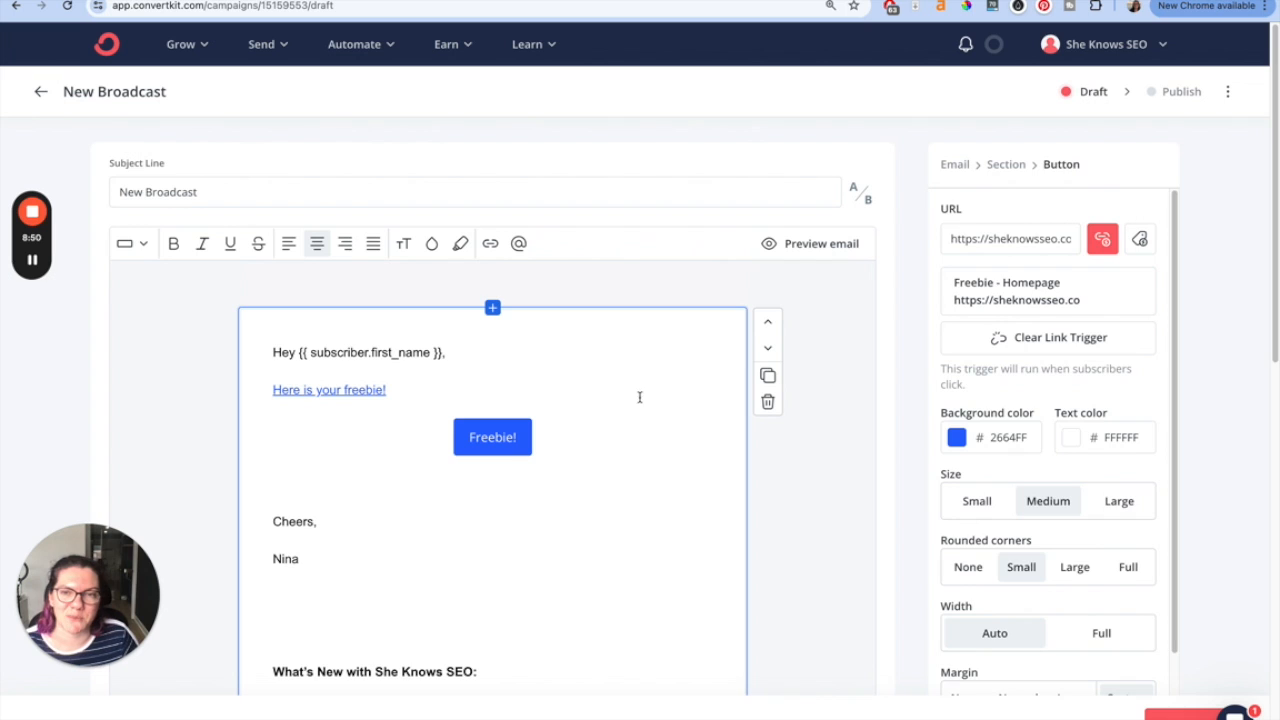
- Reselect the Freebie! button to review its link trigger, then return to the Rules list
click(515, 395)
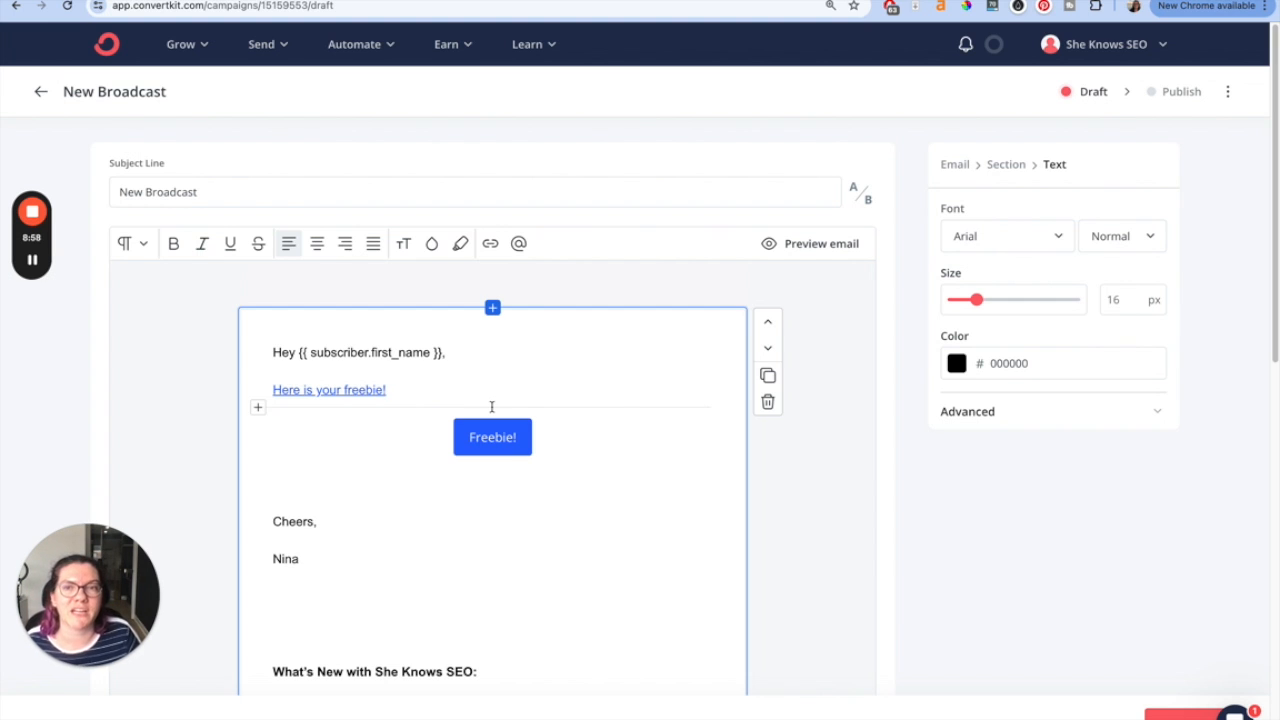
click(352, 45)
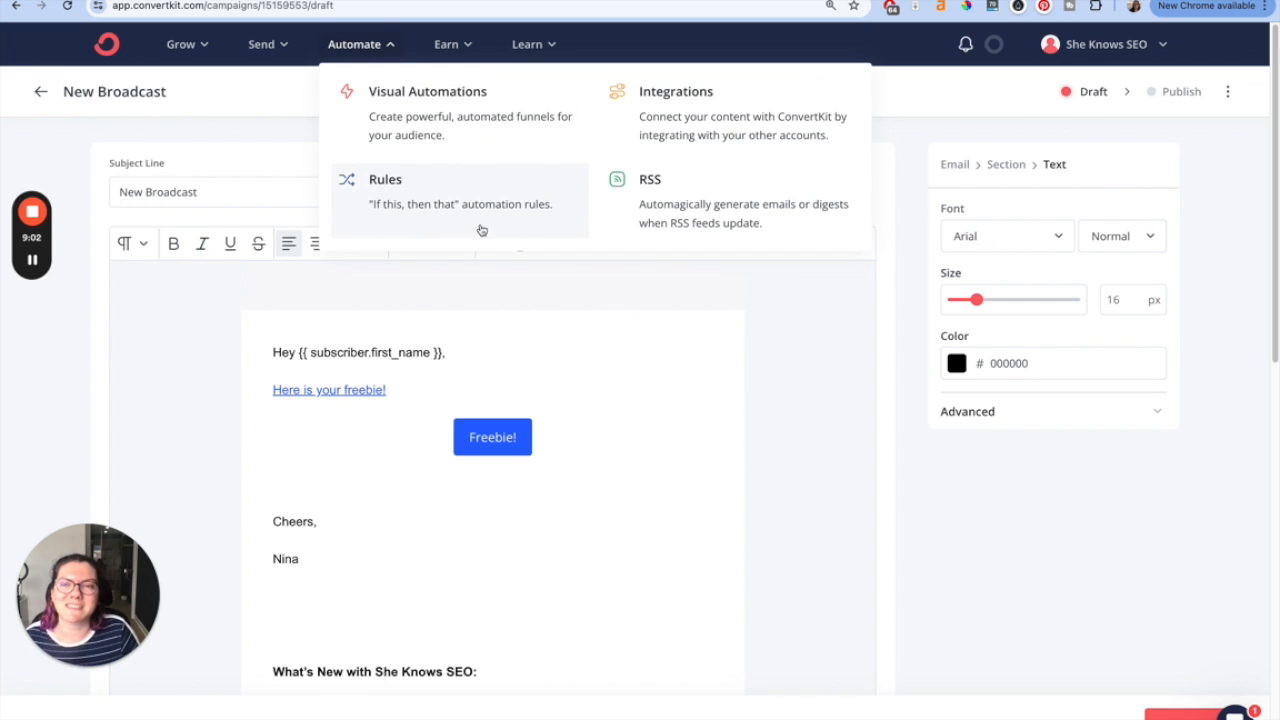
click(287, 148)
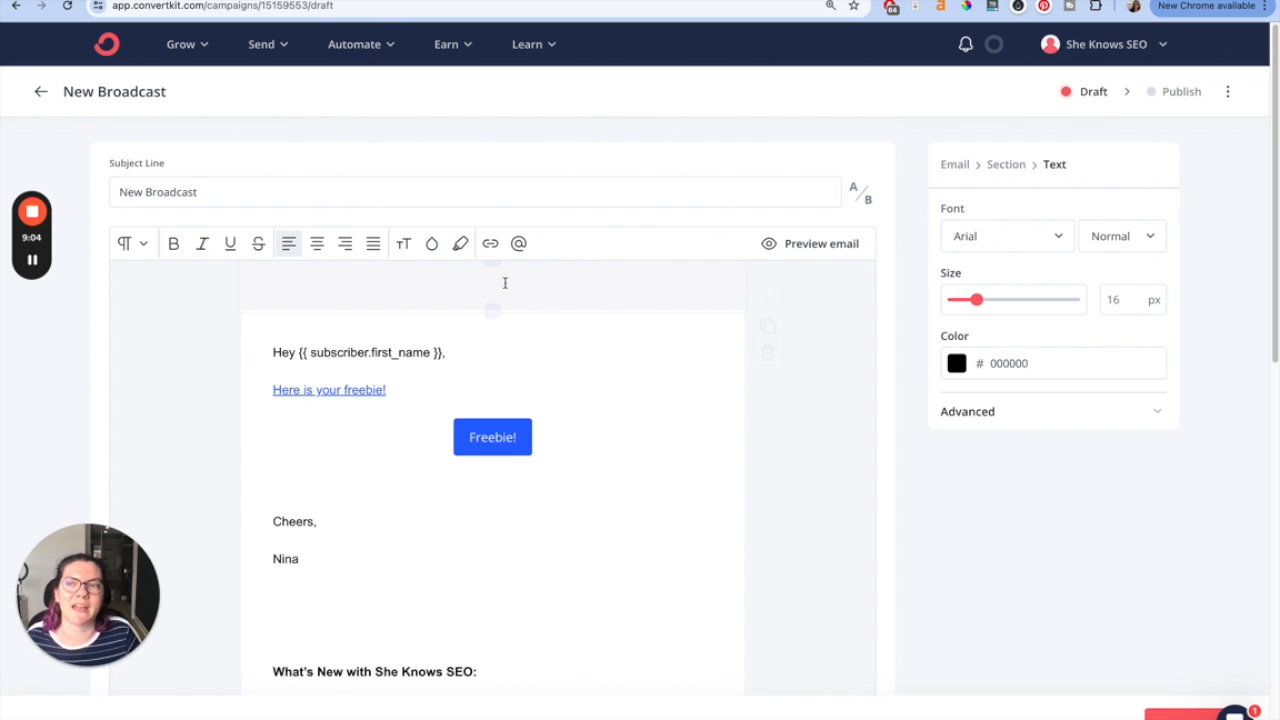
mouse_move(500, 294)
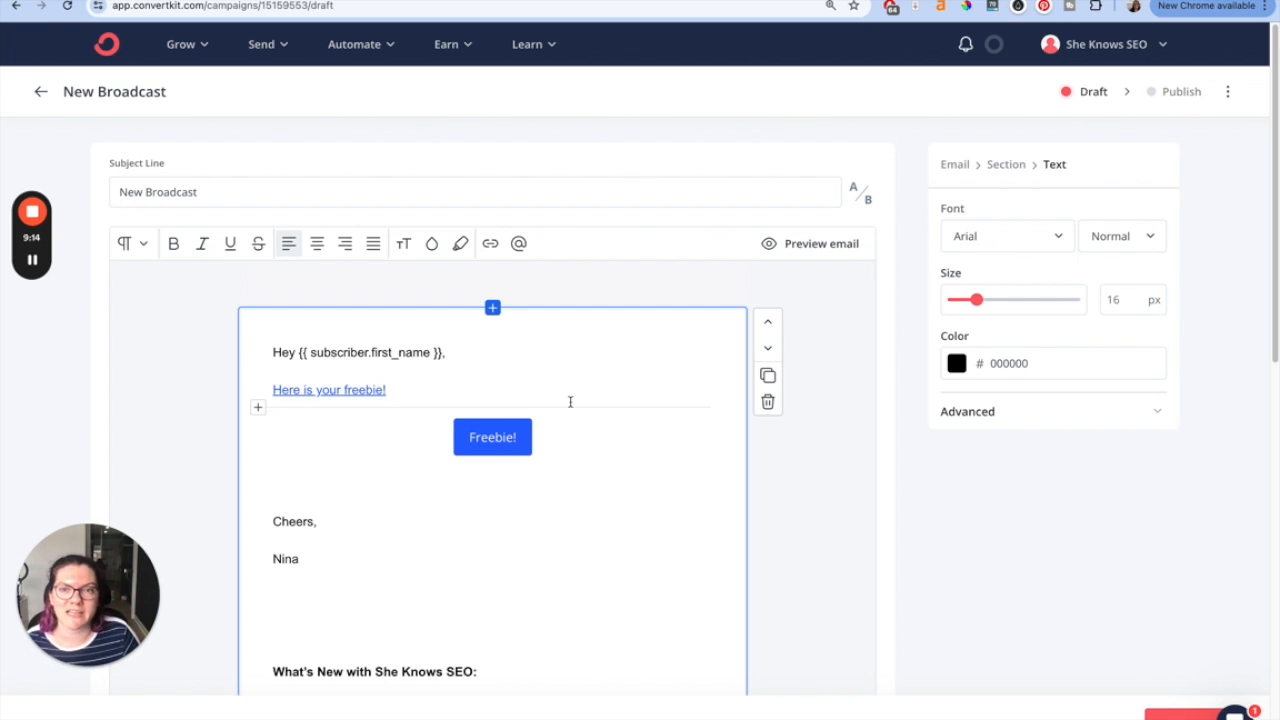
click(500, 437)
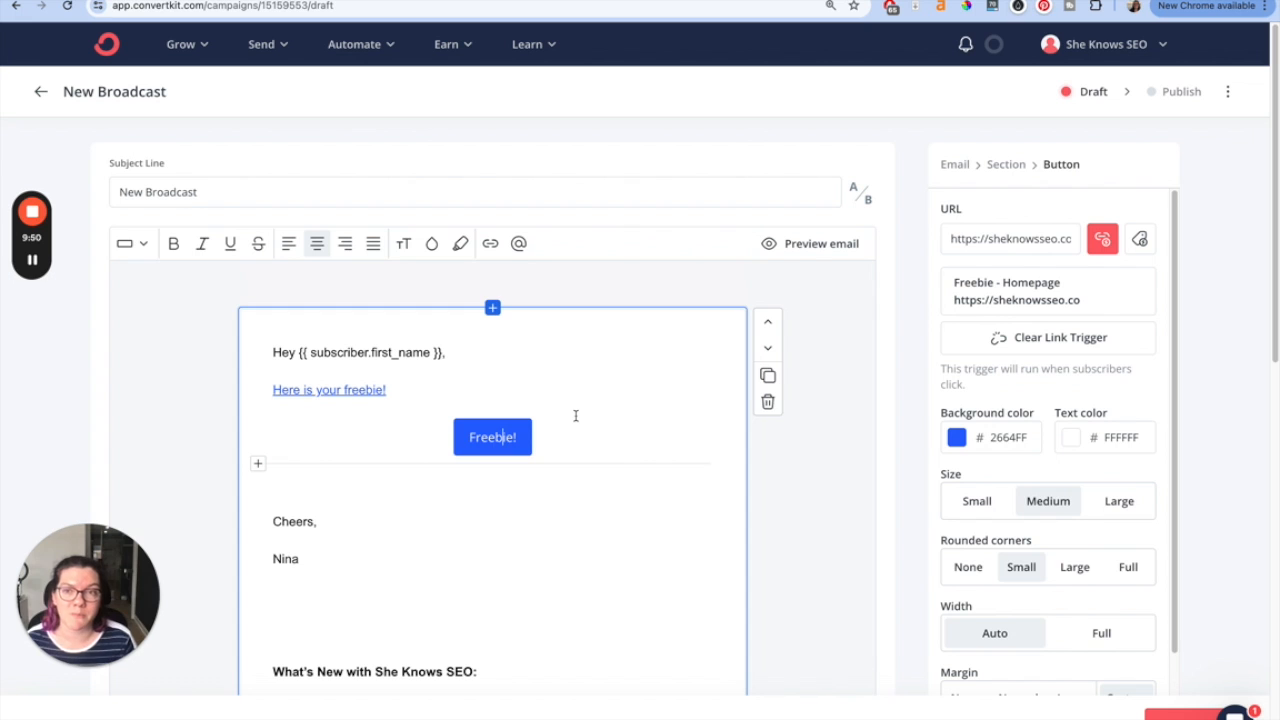
click(450, 1)
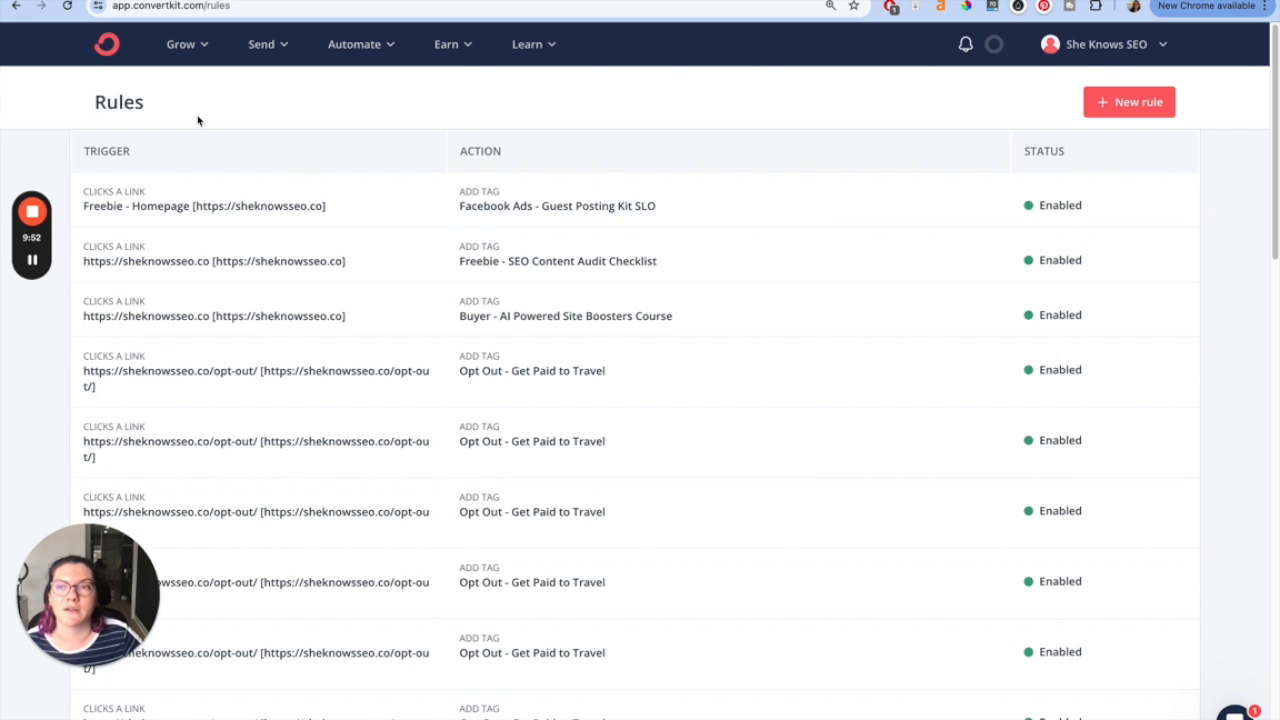
scroll(475, 235, down, 3)
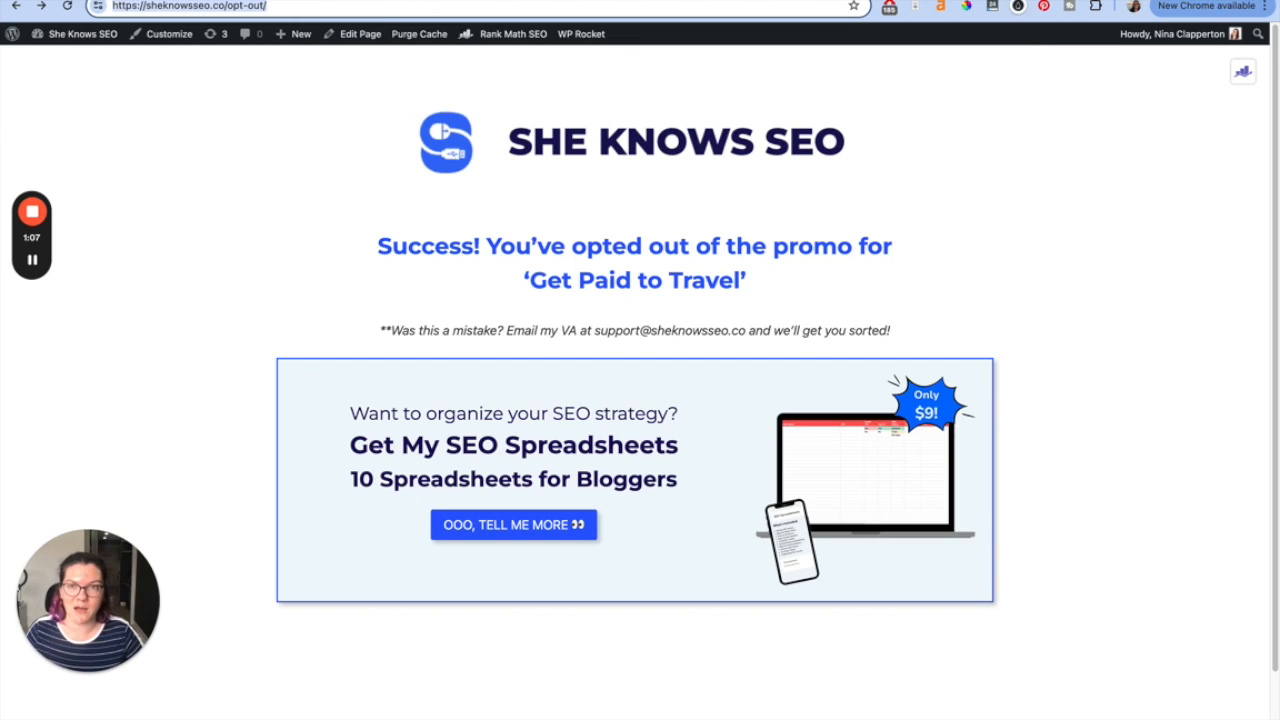
- Switch to the subscribers page and select the 'Opt Out - Theo Birthday Bundle' tag name
click(412, 1)
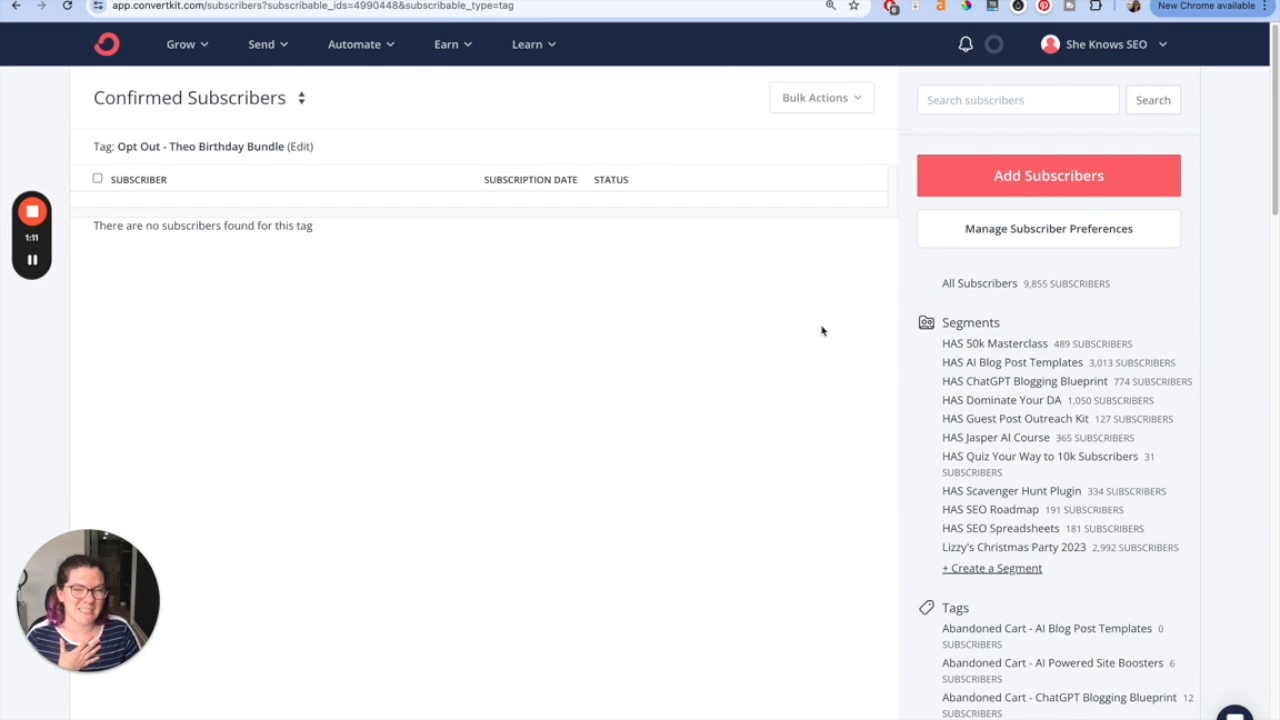
drag(115, 146, 287, 147)
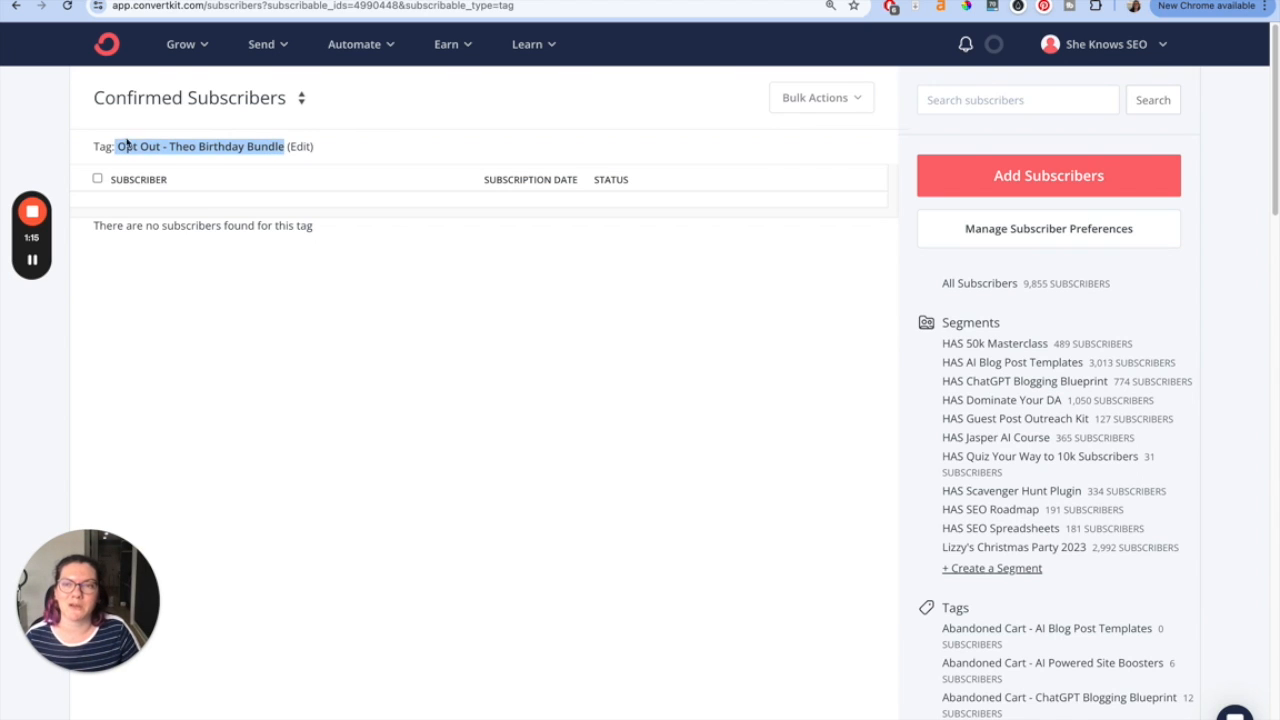
click(274, 147)
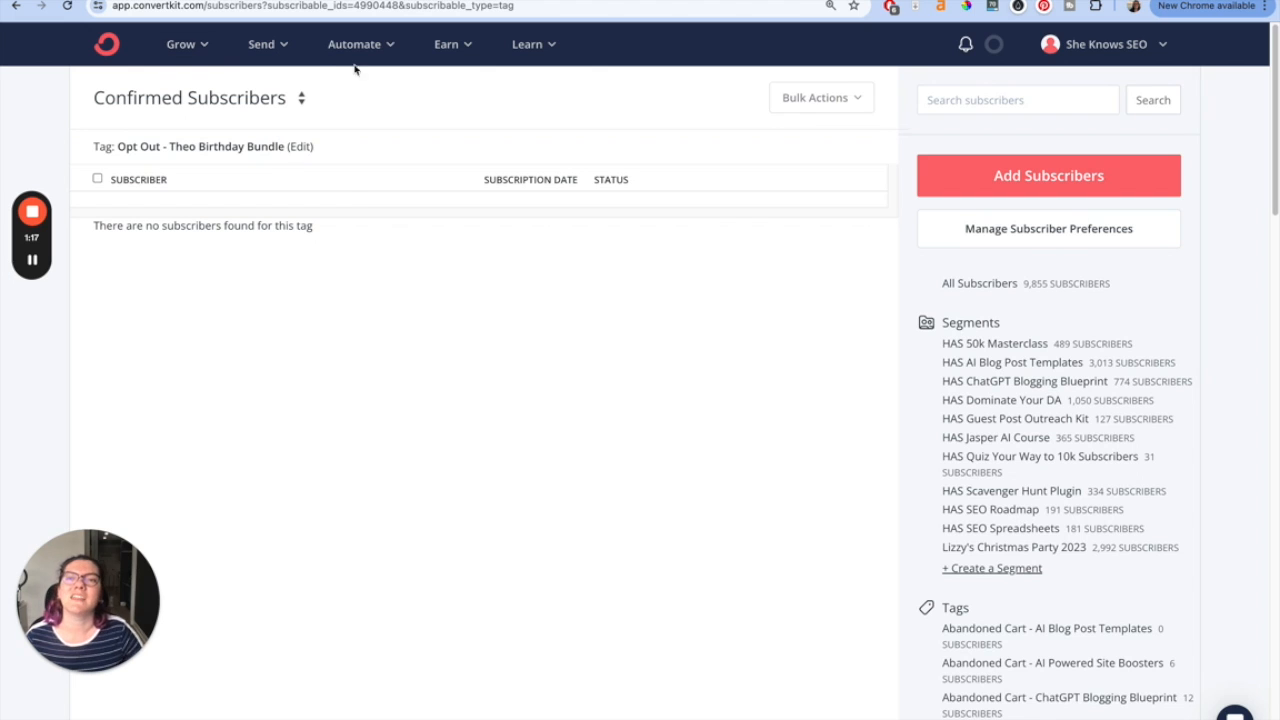
- Start a new automation rule with a 'Clicks a link' trigger
mouse_move(354, 64)
click(395, 184)
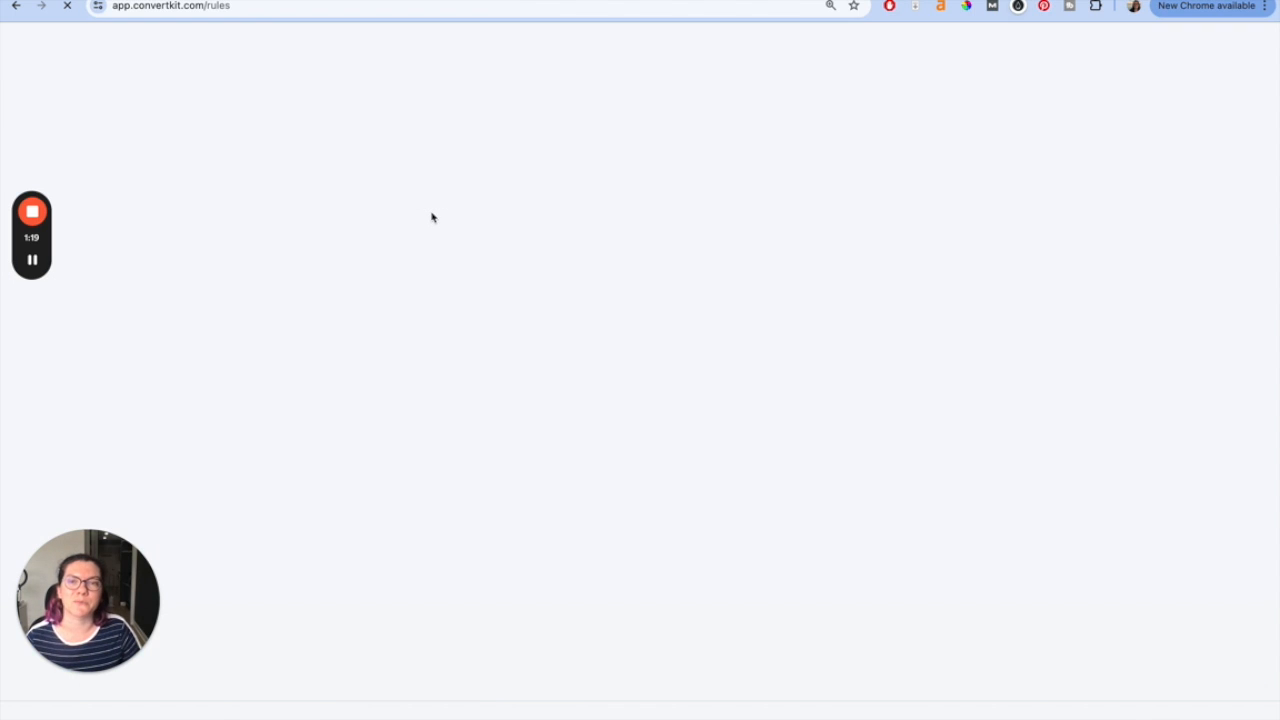
click(1157, 105)
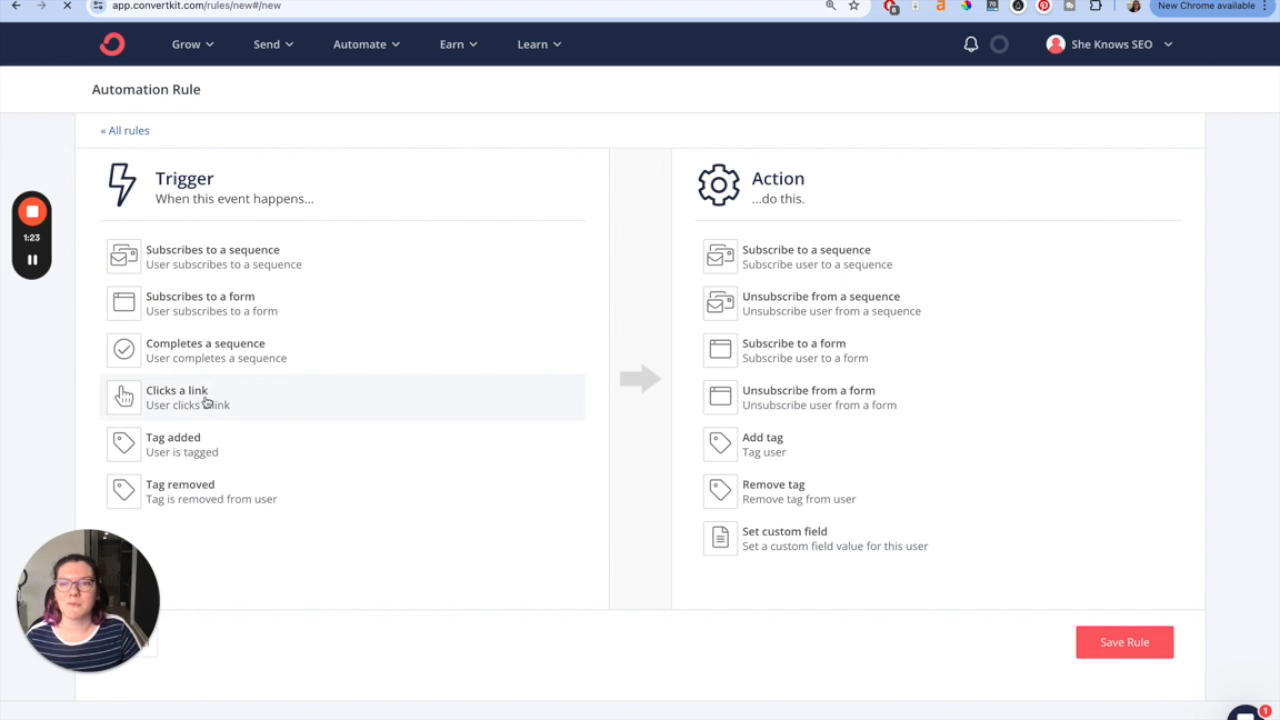
click(230, 400)
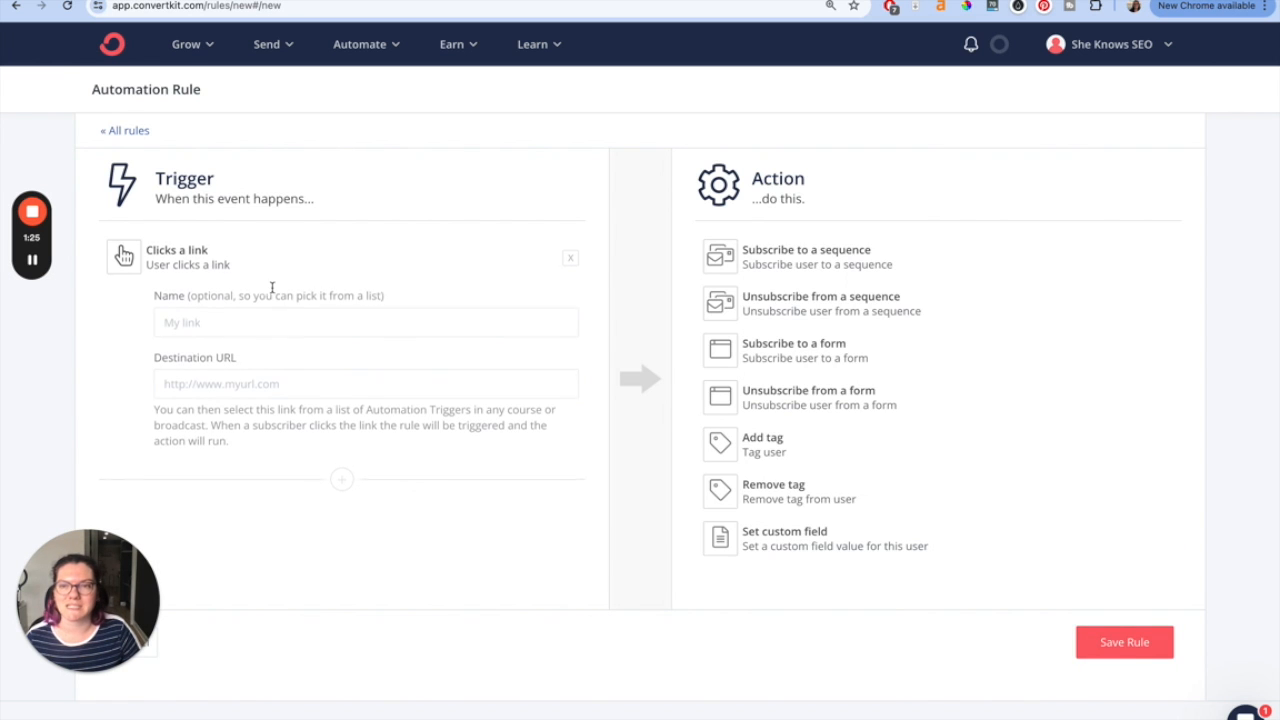
click(216, 318)
text(Opt Out - )
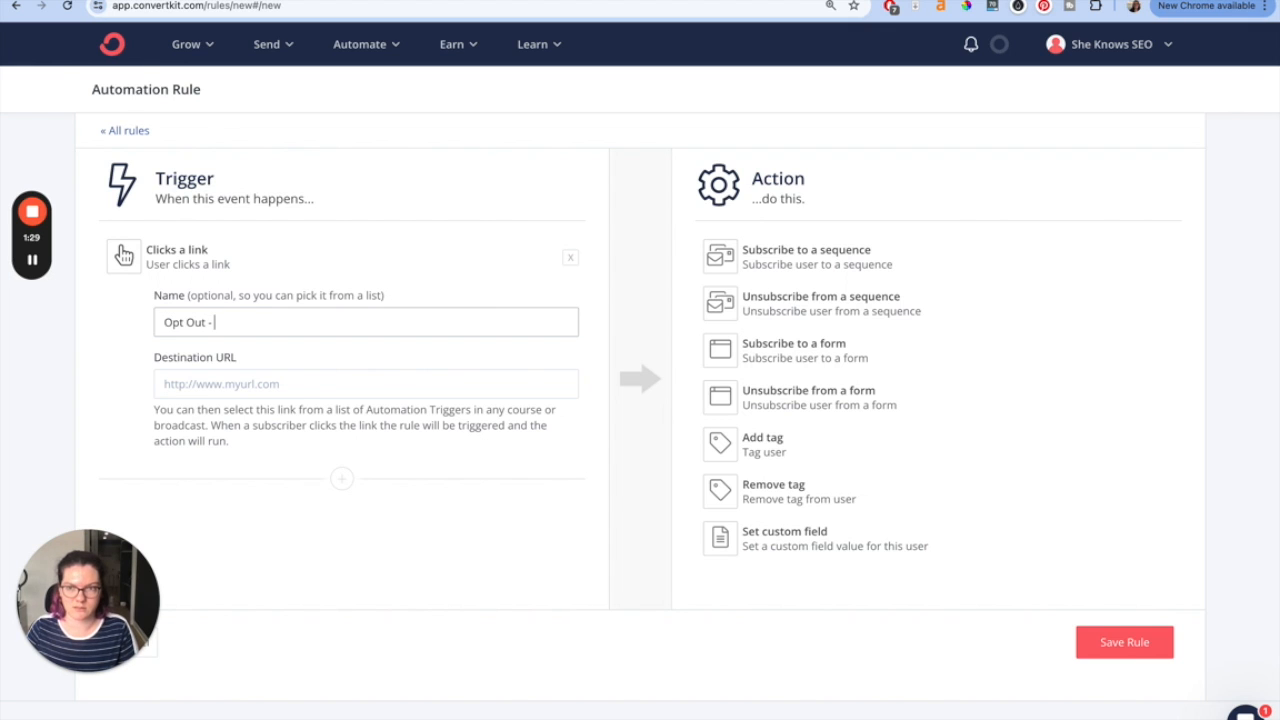
text(Theo Birthday Party)
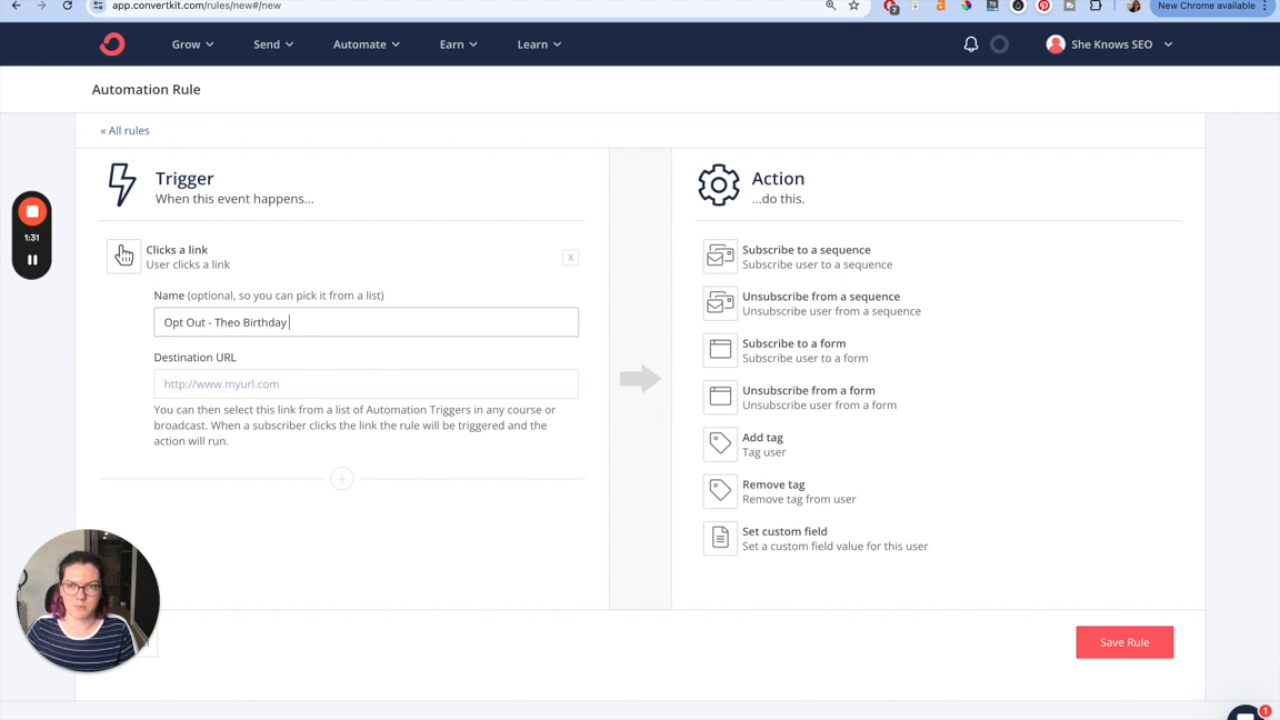
click(298, 389)
text(https://sheknowsseo.co/opt-out/)
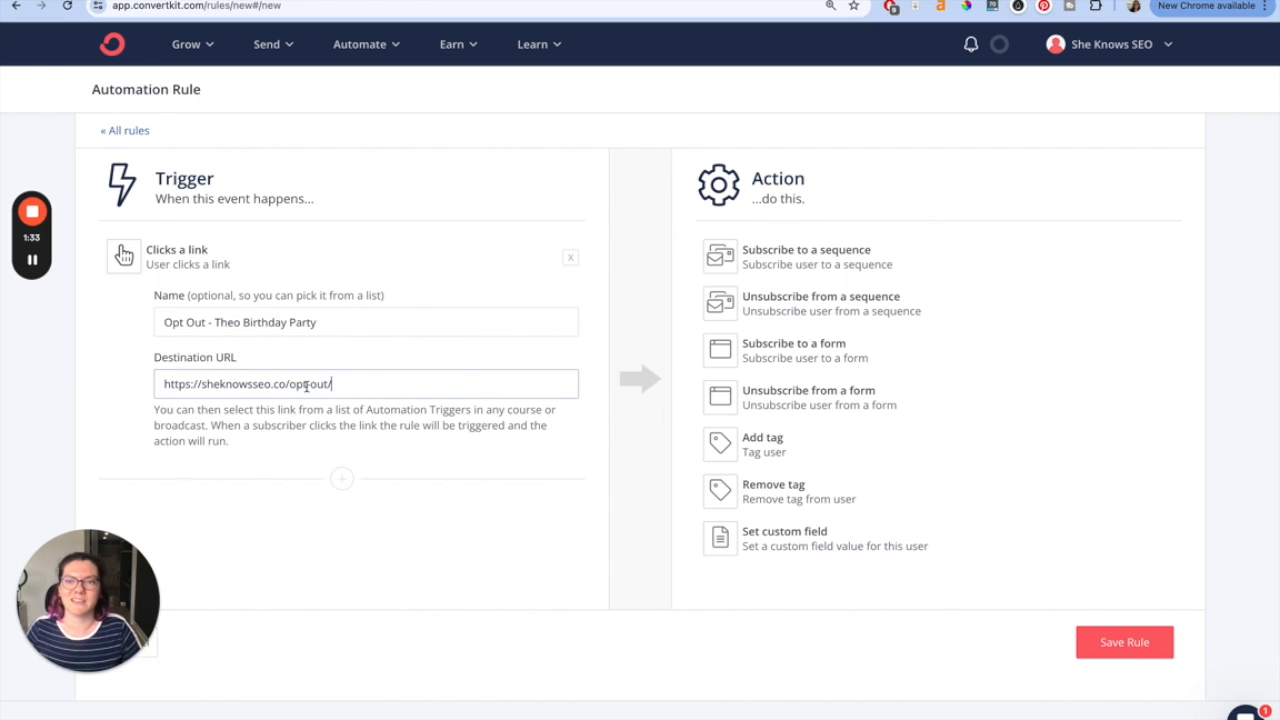
- Add an 'Add tag' action applying the 'Opt Out - Theo Birthday Bundle' tag and save the rule
click(745, 443)
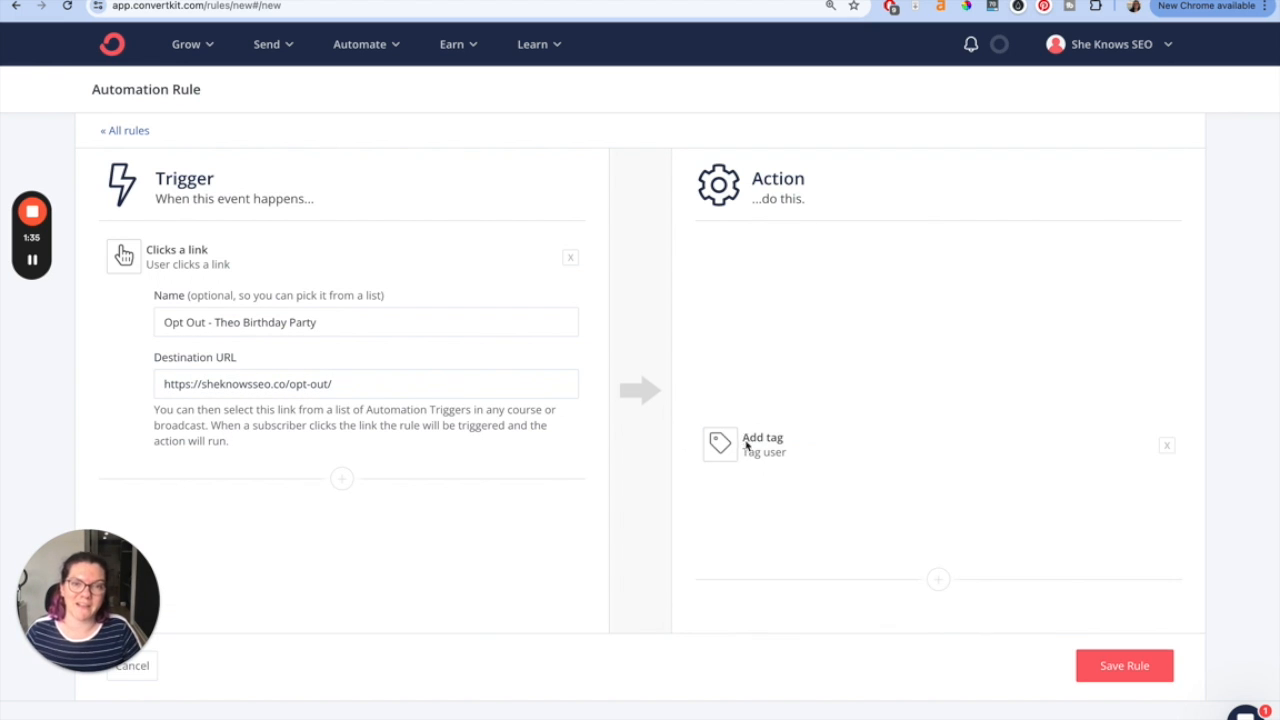
click(828, 326)
scroll(907, 448, down, 5)
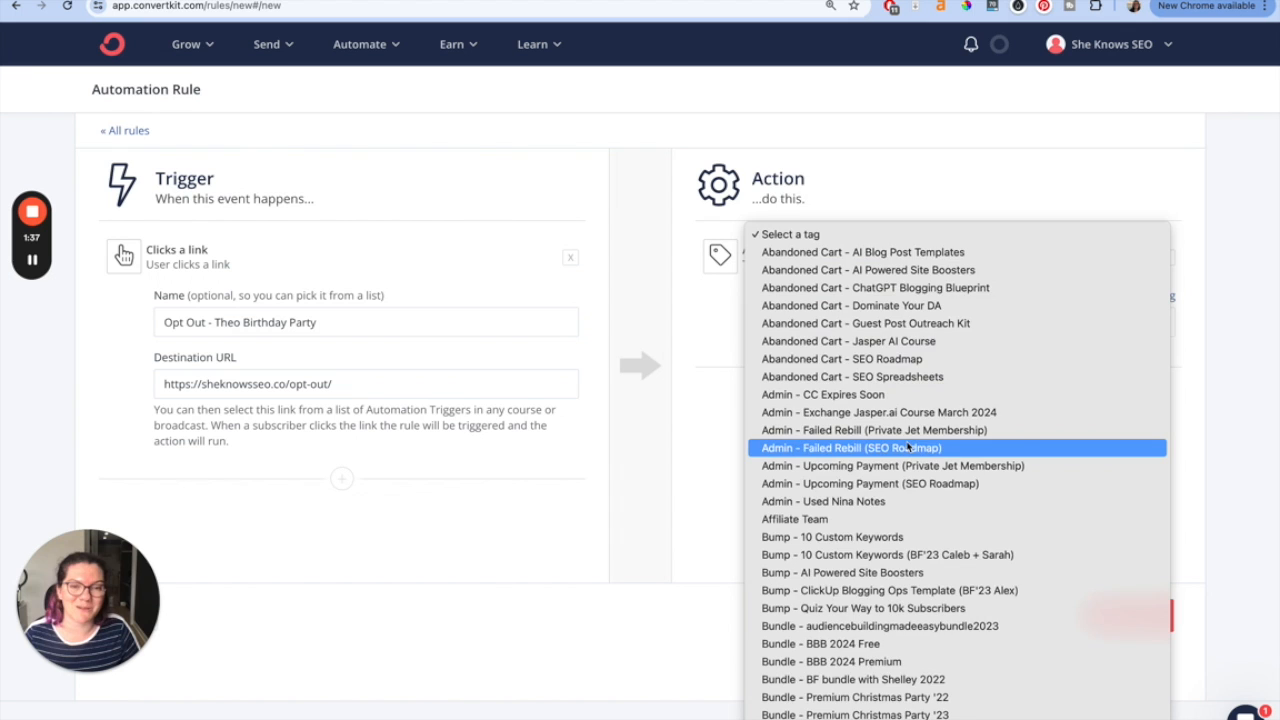
scroll(907, 448, down, 15)
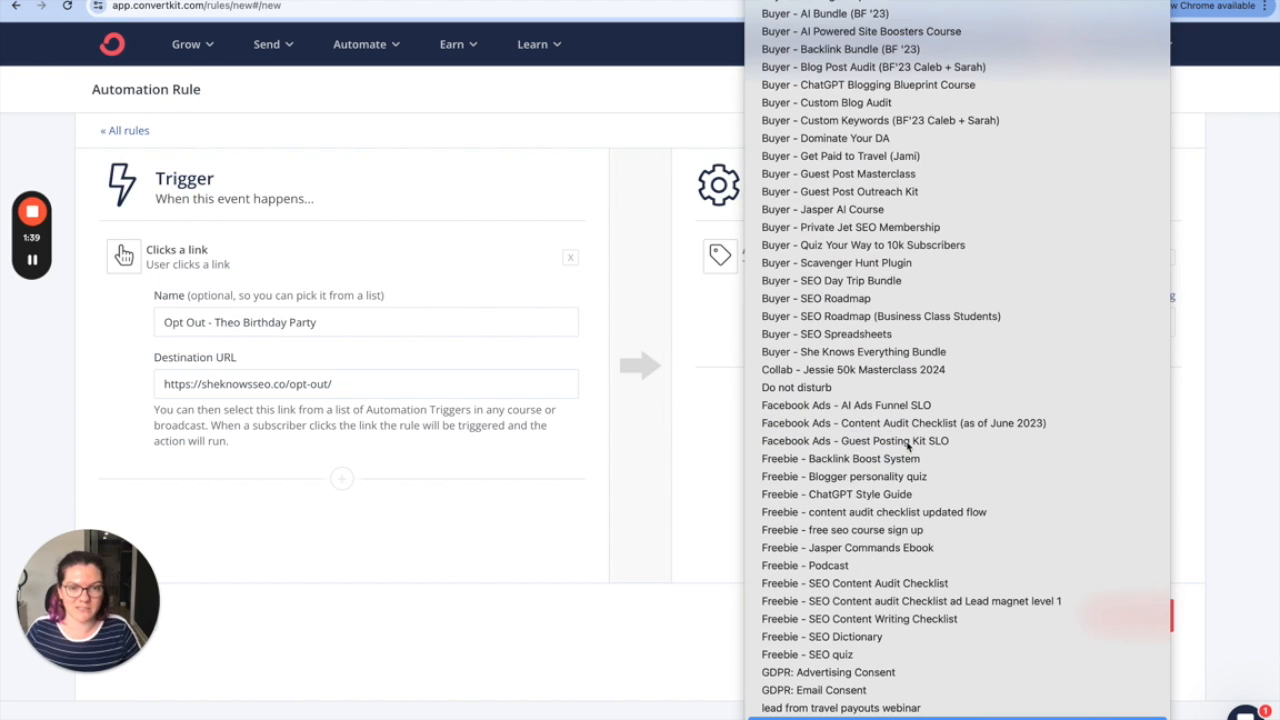
click(893, 676)
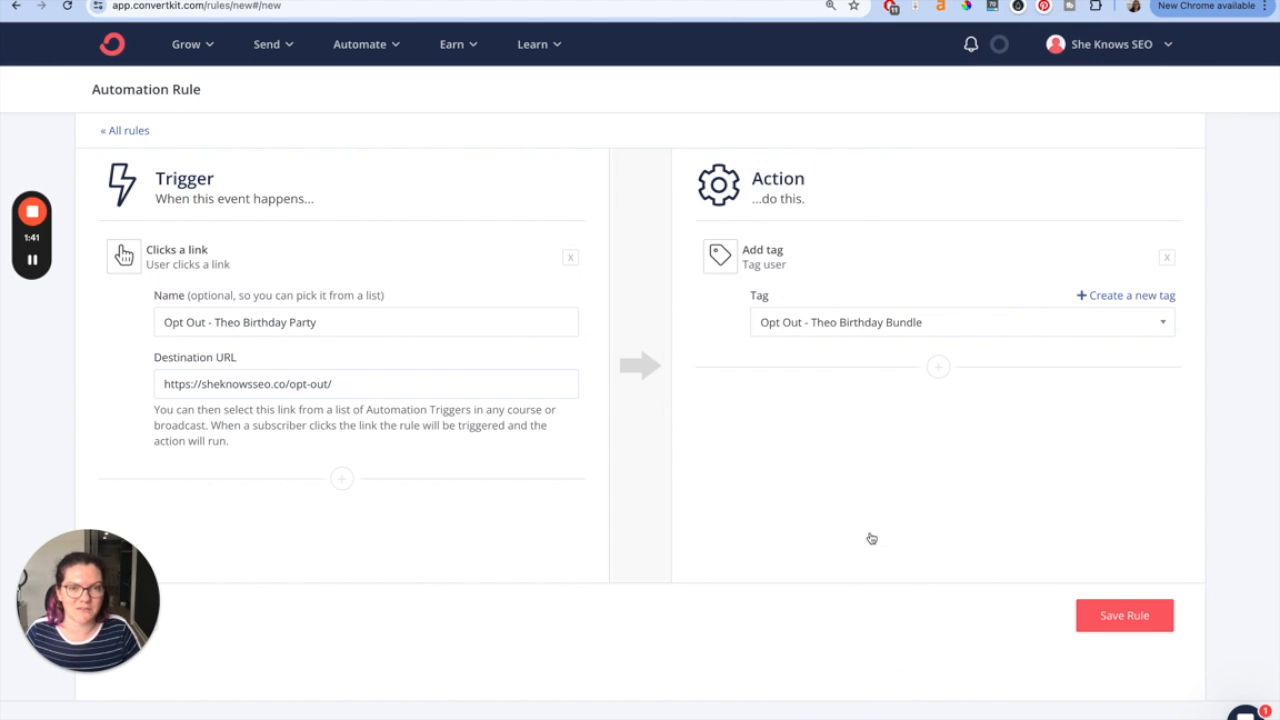
click(1104, 622)
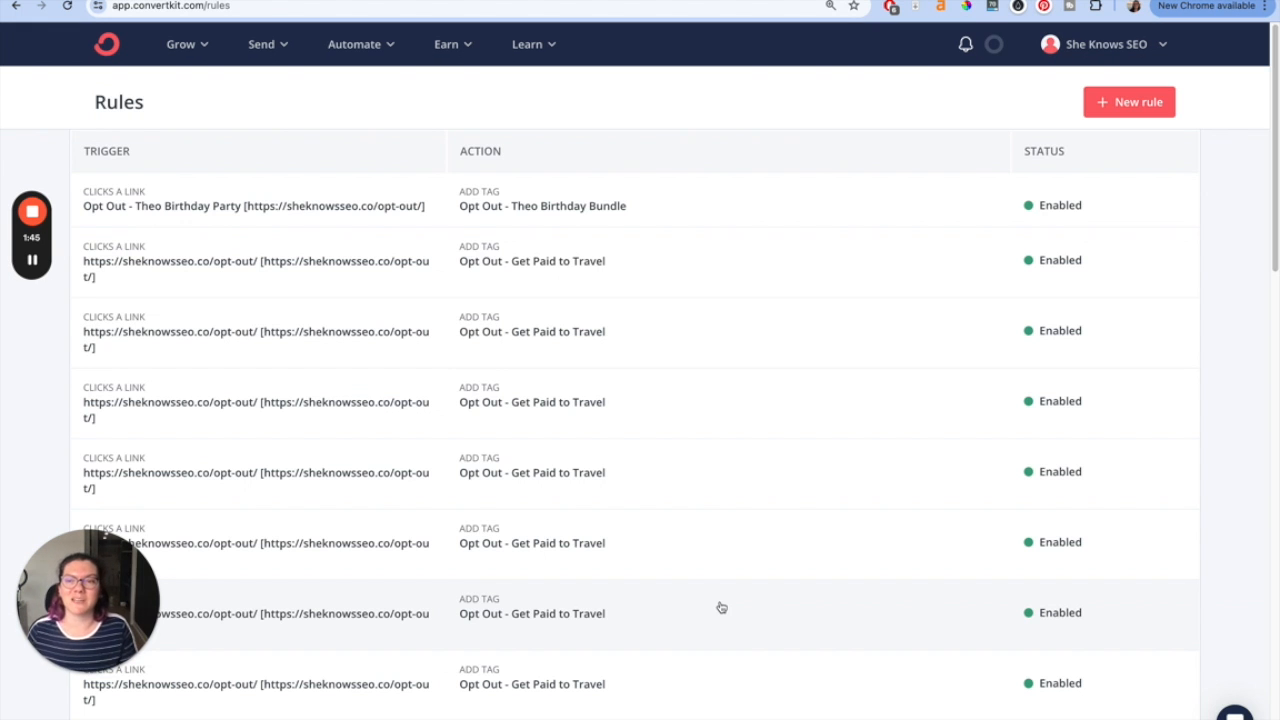
- In the broadcast's P.S., link 'you can click here and get opted out.' to the 'Opt Out - Theo Birthday Party' link trigger
click(400, 2)
scroll(488, 366, up, 6)
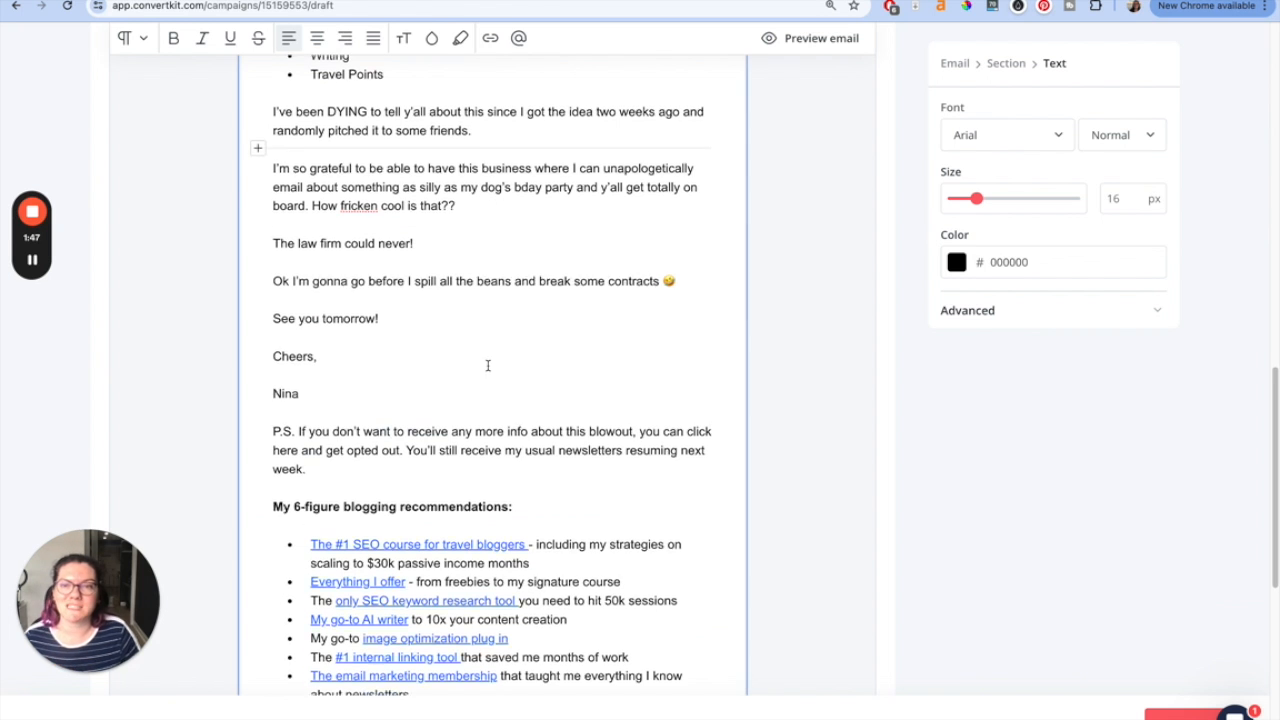
scroll(489, 372, up, 4)
scroll(488, 370, down, 10)
scroll(488, 370, down, 6)
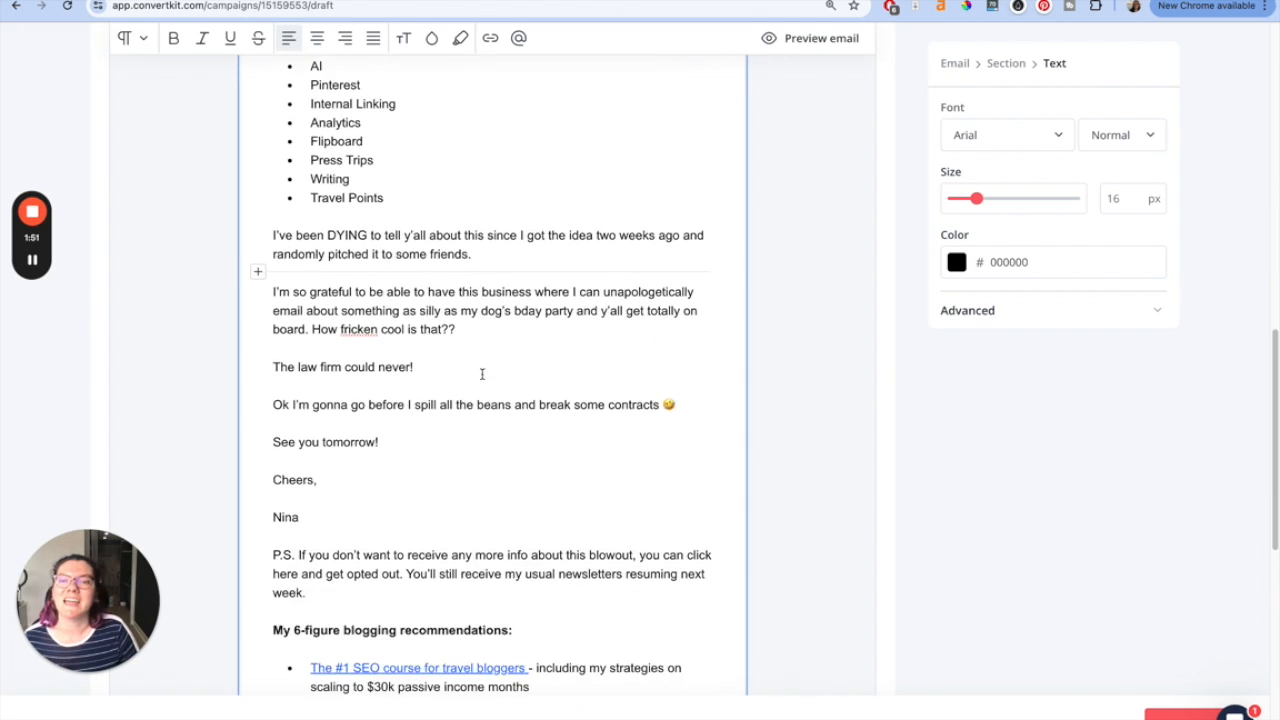
drag(286, 414, 575, 441)
click(491, 449)
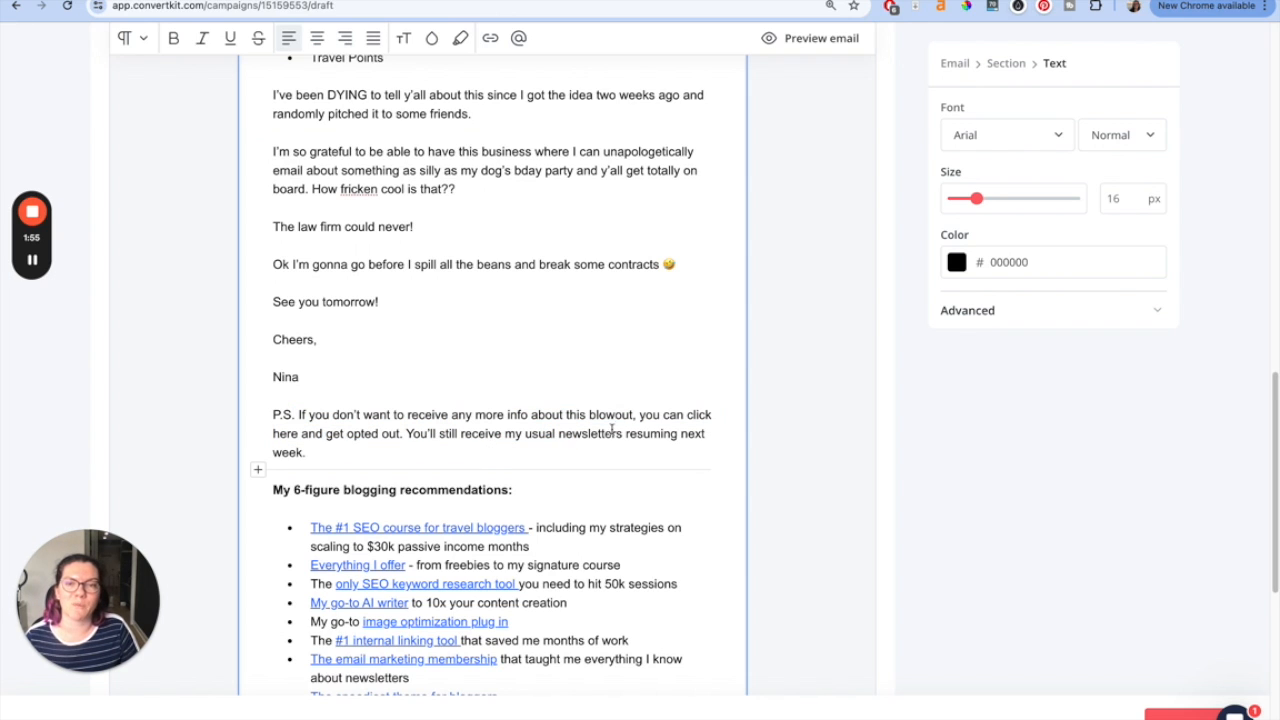
click(640, 414)
drag(640, 414, 405, 434)
key(ctrl+k)
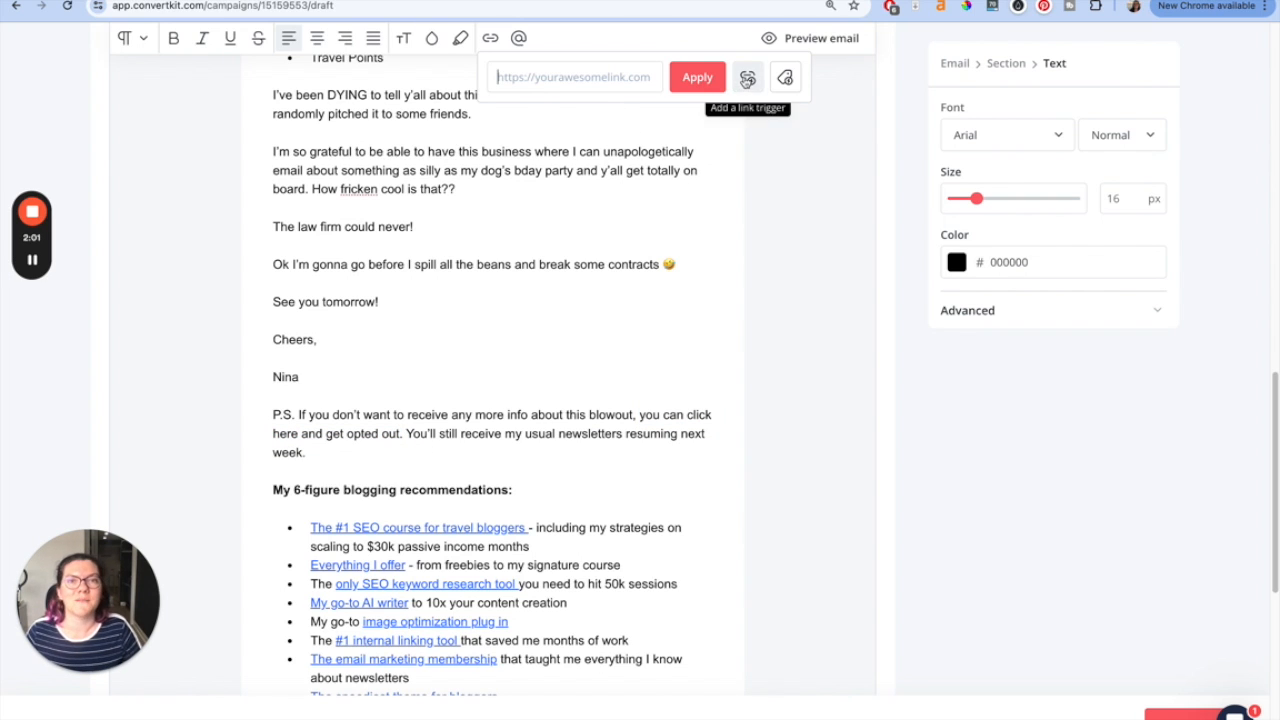
click(748, 78)
click(629, 148)
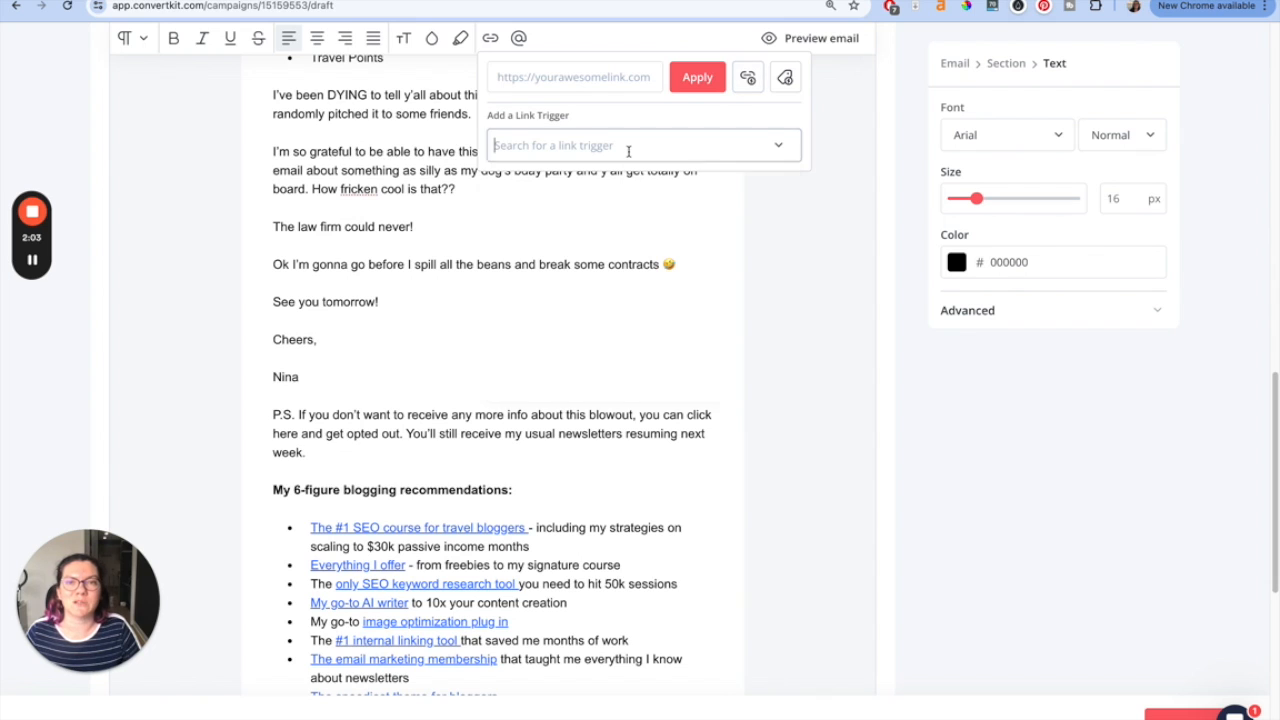
click(631, 198)
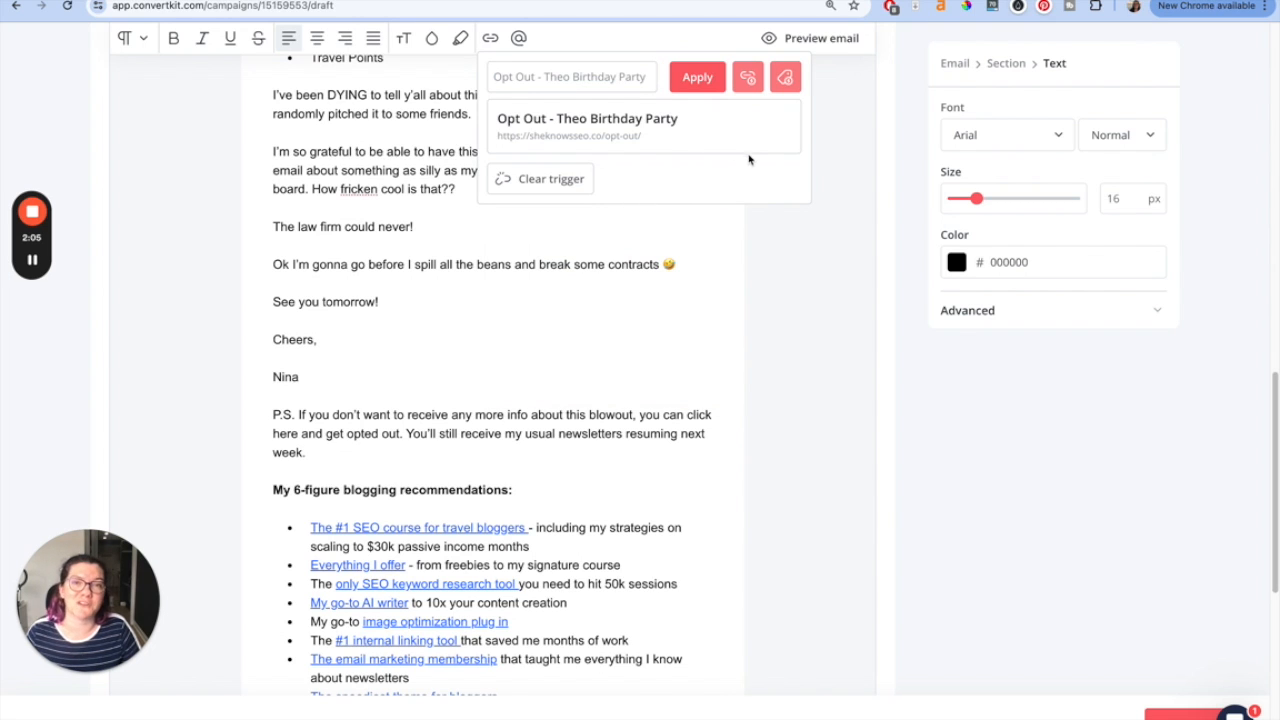
click(699, 80)
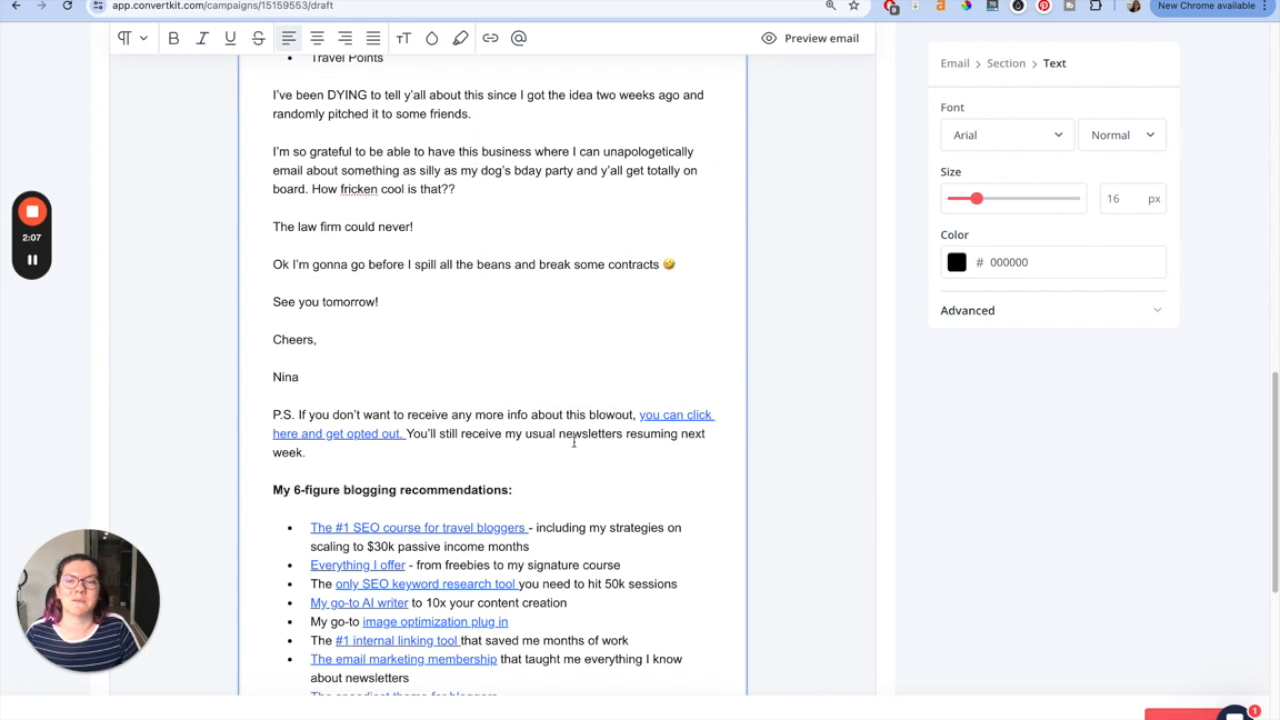
click(352, 437)
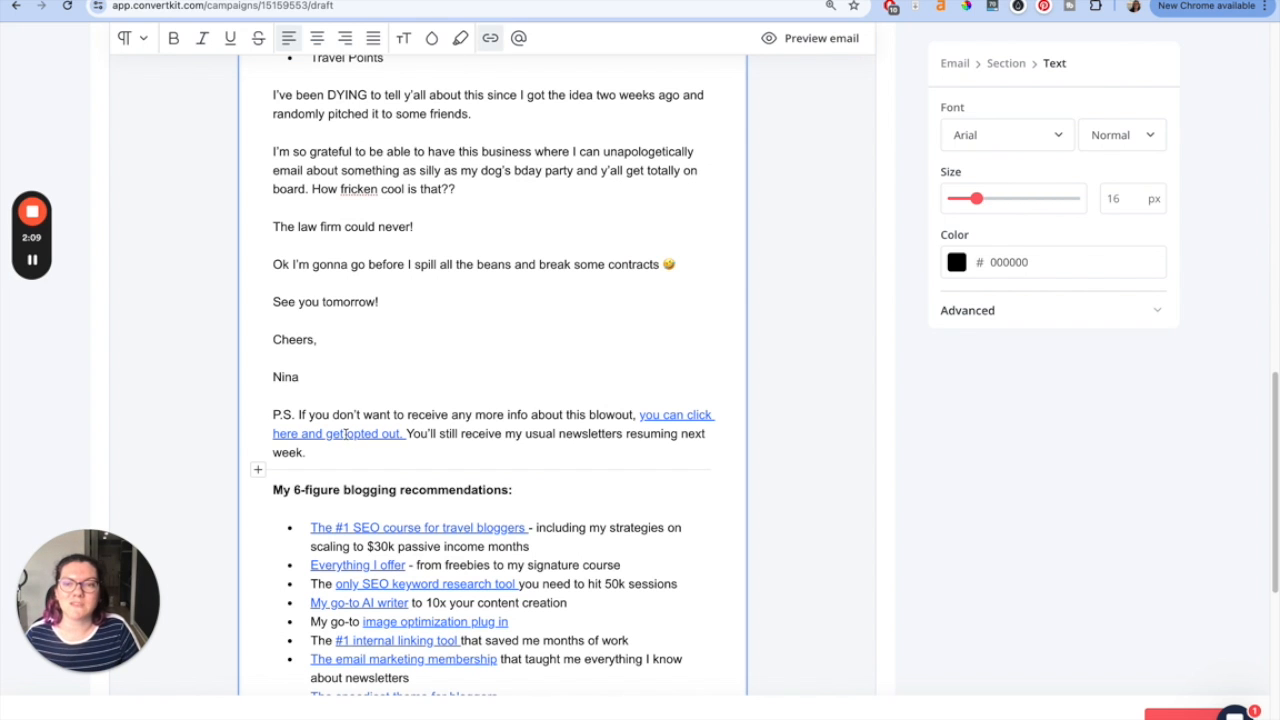
scroll(526, 431, up, 2)
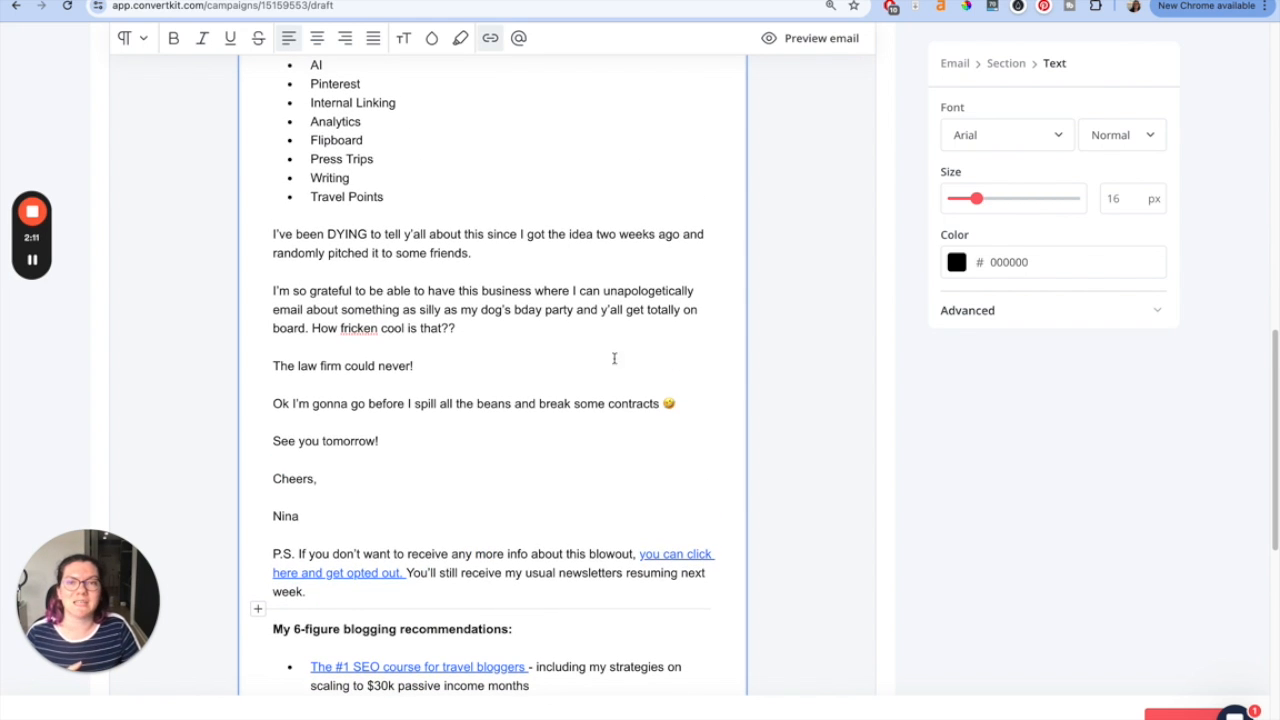